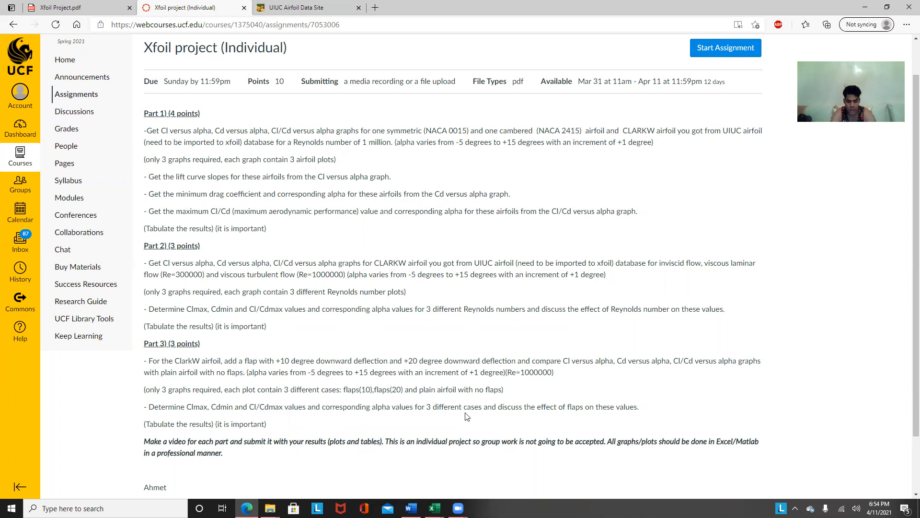
- Open the EAS 3130 folder and launch the xfoil application from it
{"action": "left_click", "coordinate": [270, 508]}
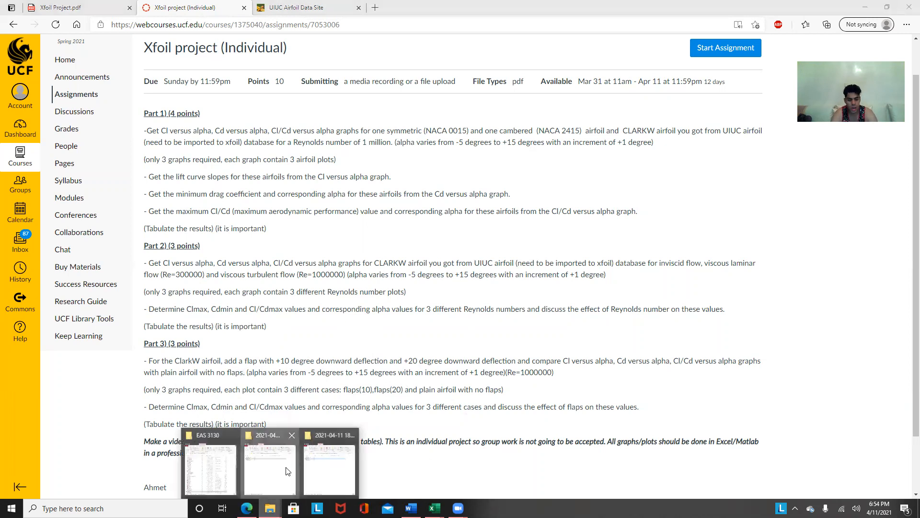
{"action": "left_click", "coordinate": [288, 473]}
{"action": "left_click", "coordinate": [271, 508]}
{"action": "left_click", "coordinate": [239, 469]}
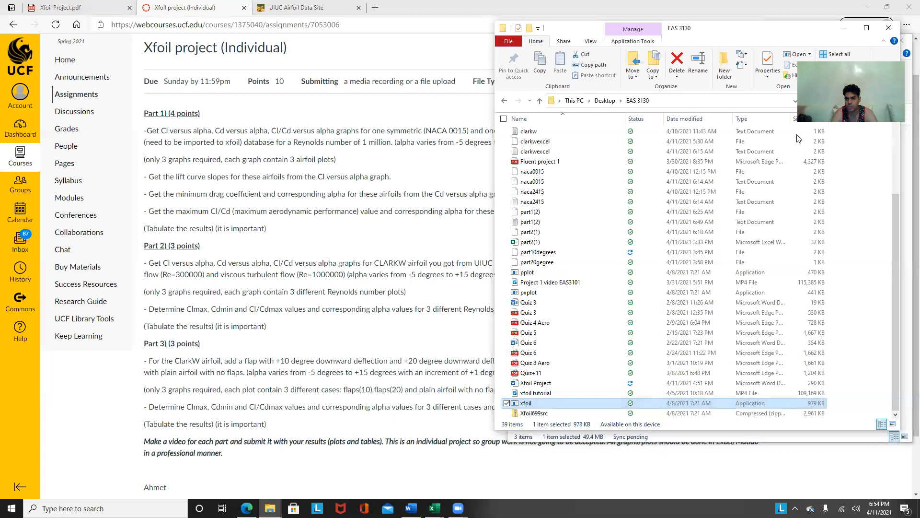
{"action": "left_click_drag", "start_coordinate": [823, 33], "coordinate": [775, 31]}
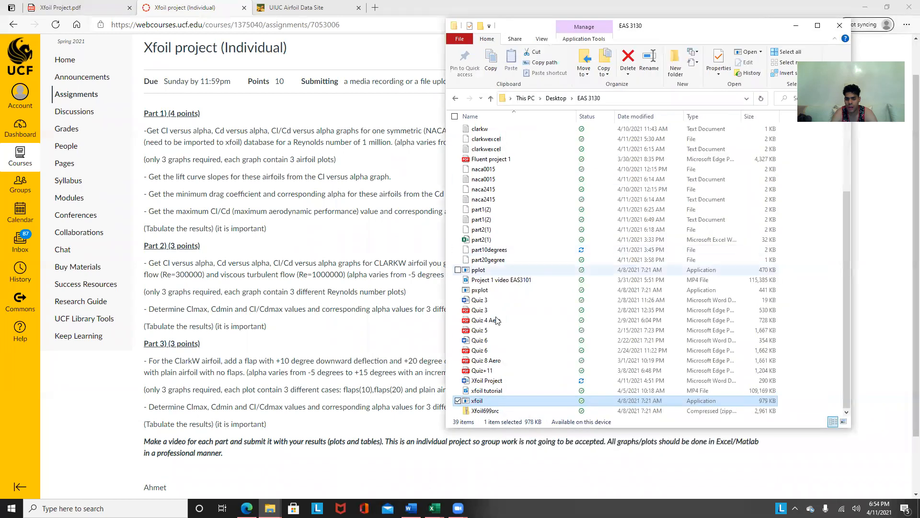
{"action": "double_click", "coordinate": [476, 400]}
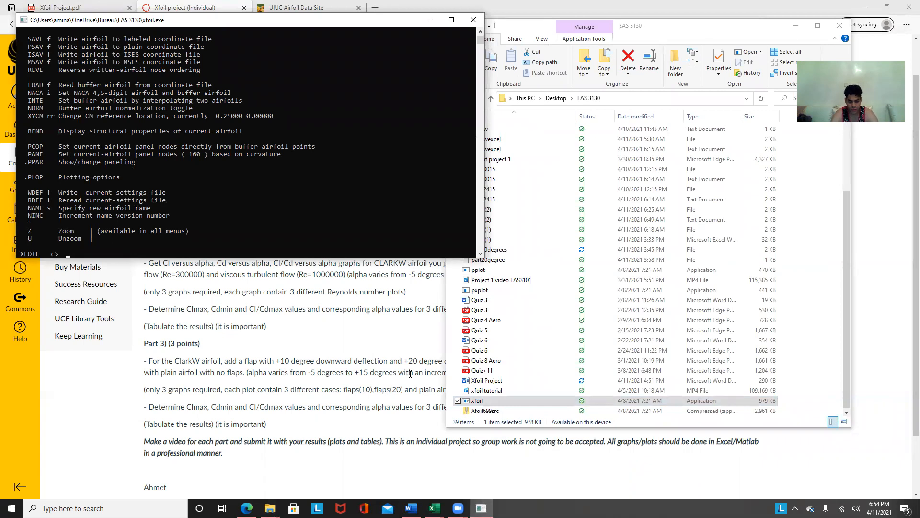
- Load the Clark W airfoil from the coordinate file clarkw.dat
{"action": "type", "text": "load"}
{"action": "type", "text": " clar"}
{"action": "type", "text": "kw.txt"}
{"action": "key", "text": "Return"}
{"action": "left_click_drag", "start_coordinate": [324, 18], "coordinate": [447, 64]}
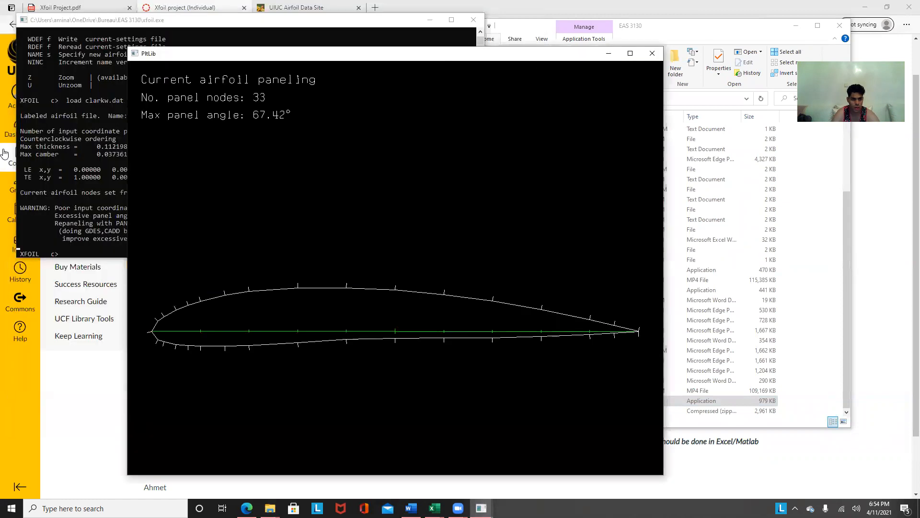
- Repanel the airfoil with 250 panel nodes and a TE/LE panel density ratio of 1 using PPAR
{"action": "left_click", "coordinate": [62, 149]}
{"action": "left_click", "coordinate": [91, 254]}
{"action": "key", "text": "Escape"}
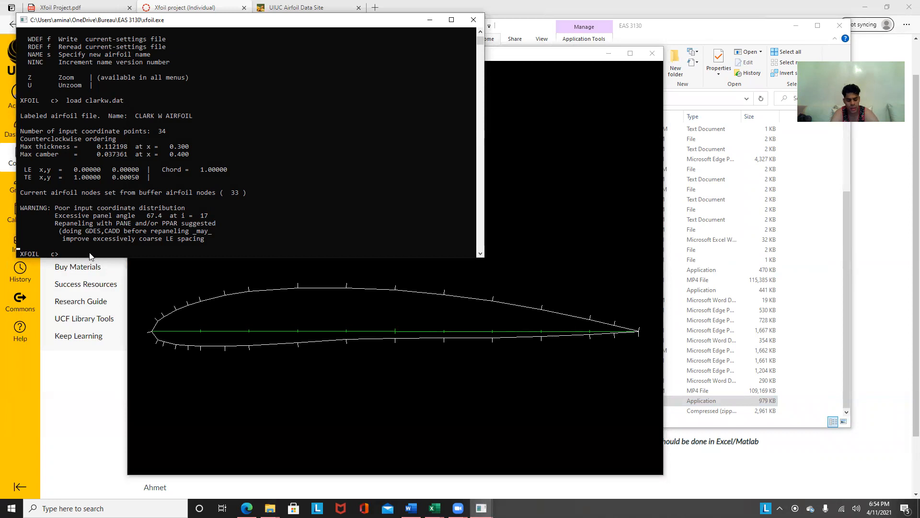
{"action": "type", "text": "ppar"}
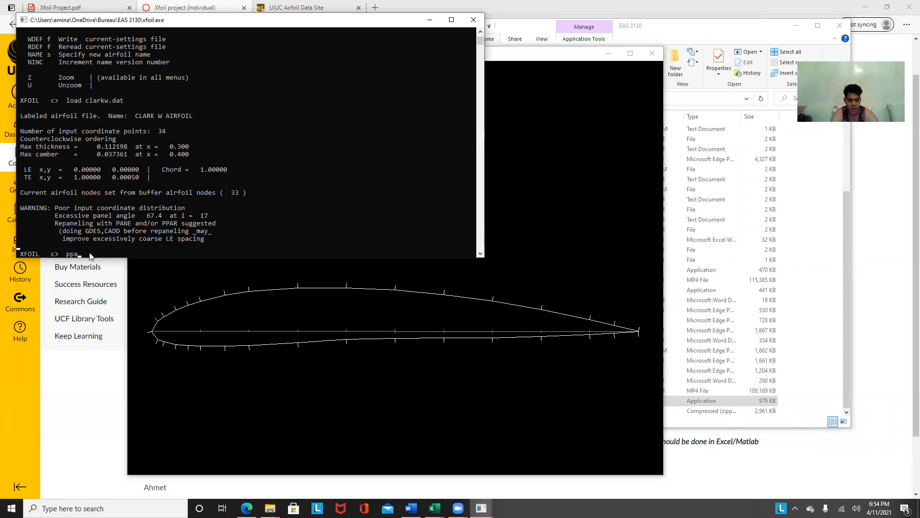
{"action": "key", "text": "Return"}
{"action": "type", "text": "n 25 "}
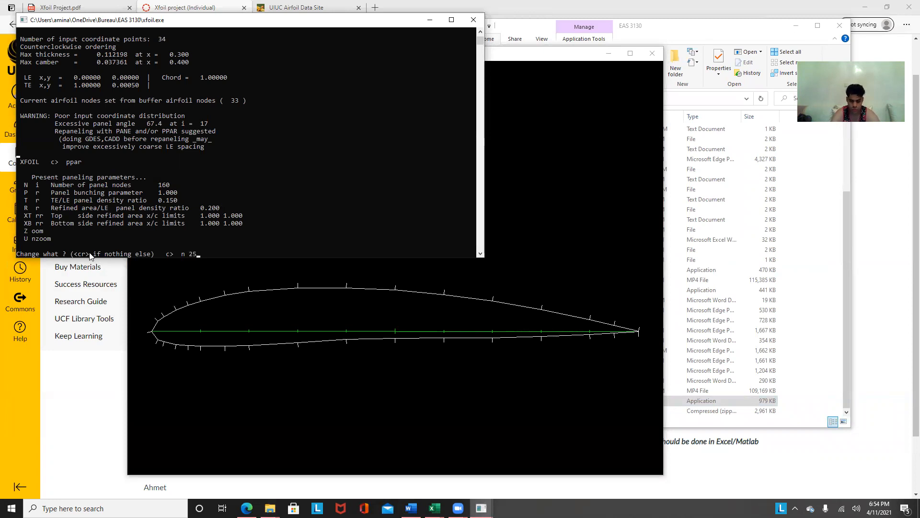
{"action": "type", "text": "0"}
{"action": "key", "text": "Return"}
{"action": "type", "text": "t"}
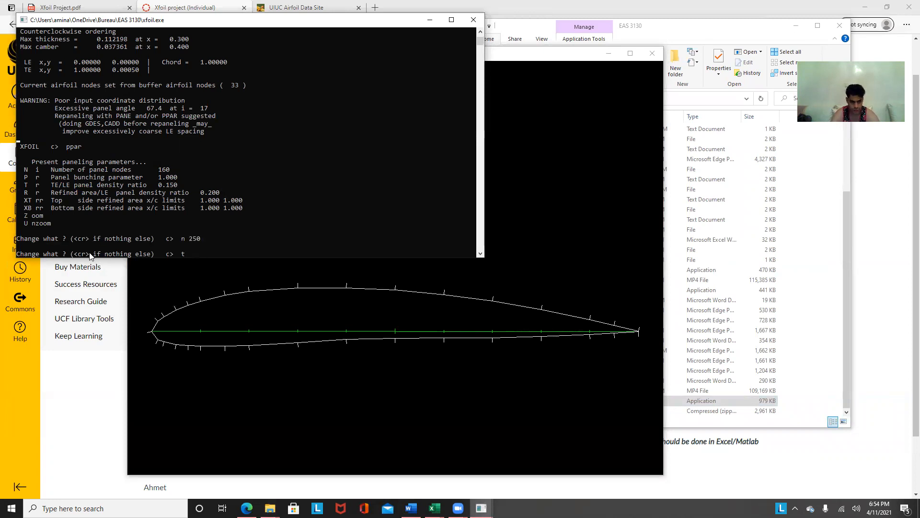
{"action": "type", "text": " 1"}
{"action": "key", "text": "Return"}
{"action": "key", "text": "Return"}
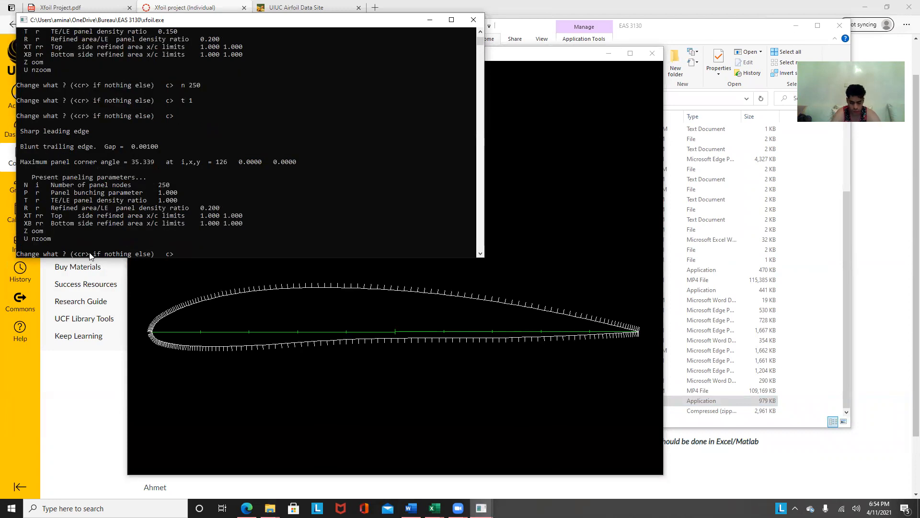
{"action": "key", "text": "Return"}
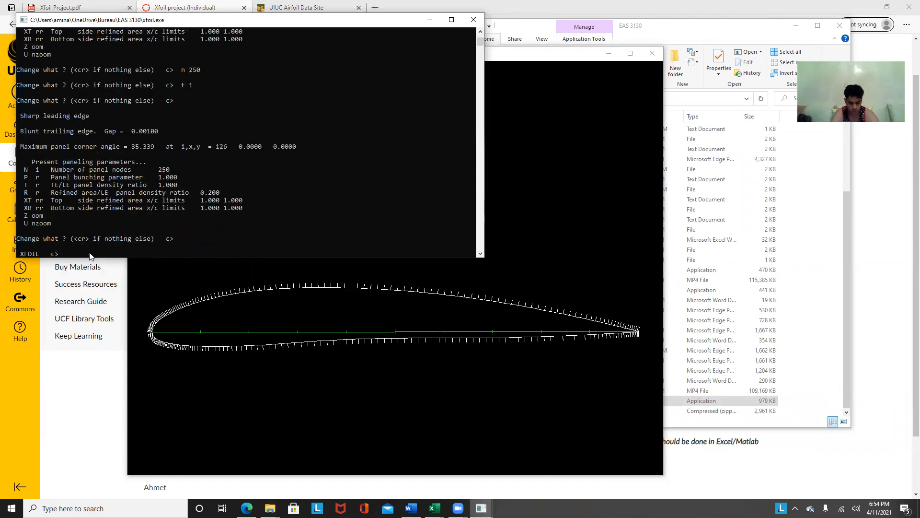
- Enter the GDES geometry design routine for the Clark W airfoil
{"action": "type", "text": "gdes"}
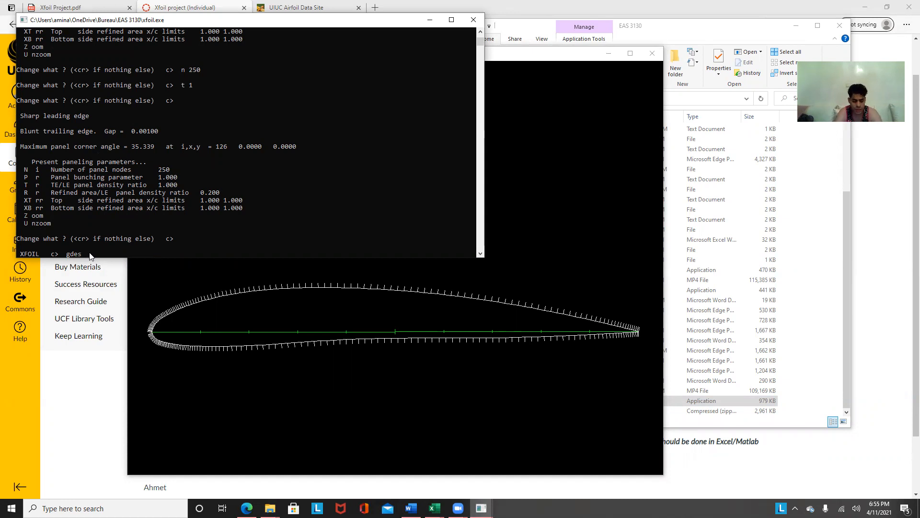
{"action": "key", "text": "Return"}
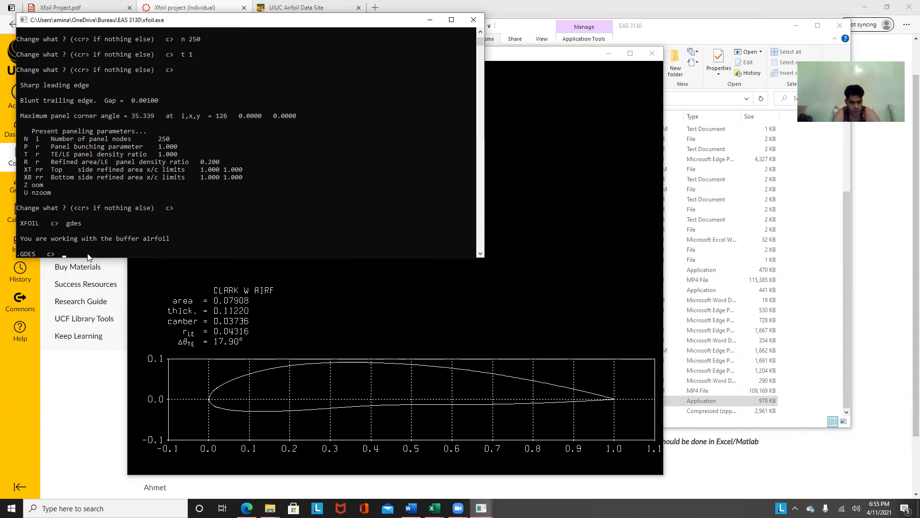
{"action": "left_click", "coordinate": [209, 337]}
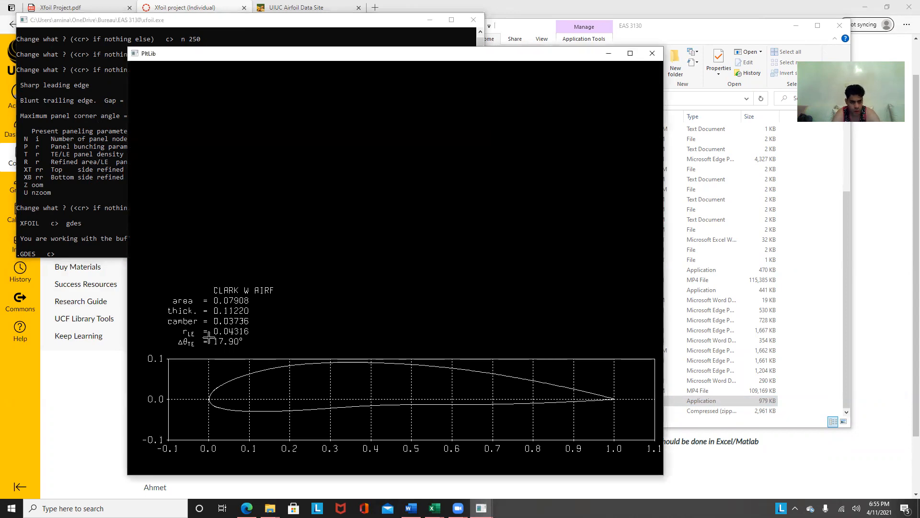
{"action": "left_click", "coordinate": [90, 119]}
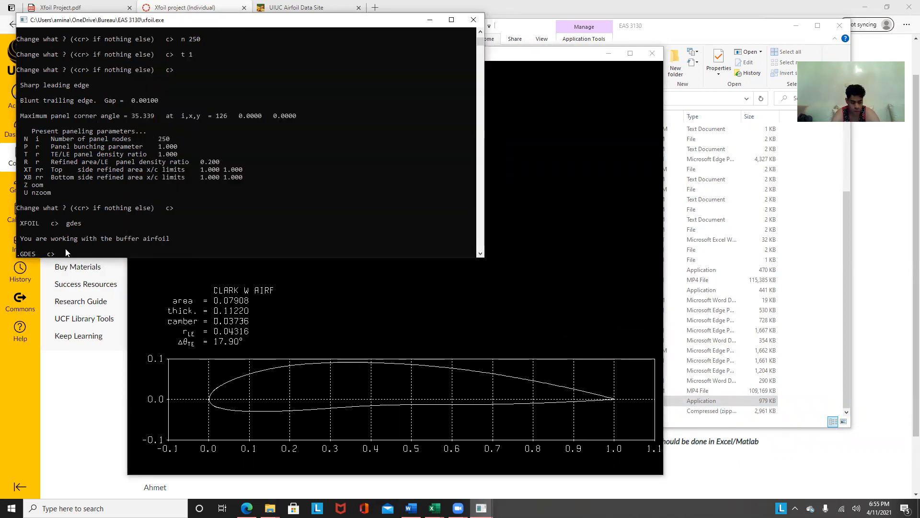
- Start a flap with its hinge at x 0.7, using option 999 to specify a relative y/t location of 0.5
{"action": "type", "text": "flap"}
{"action": "key", "text": "Return"}
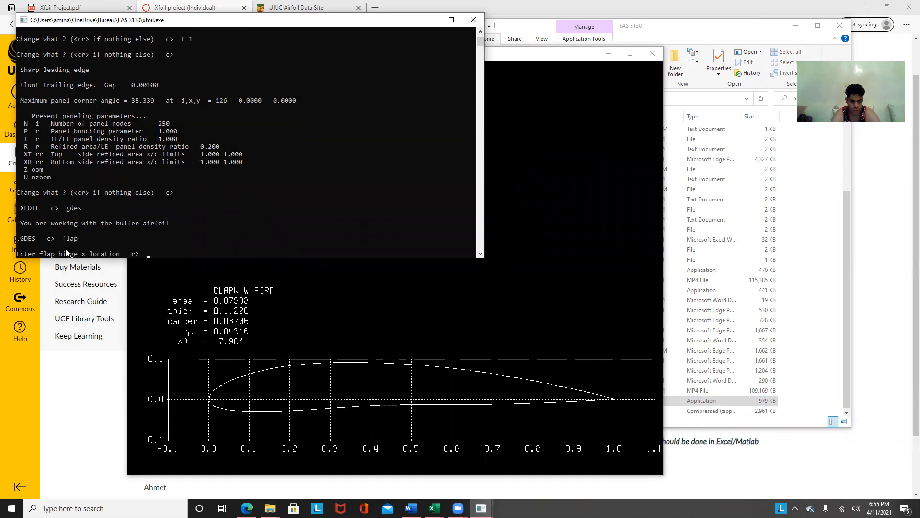
{"action": "left_click", "coordinate": [413, 375]}
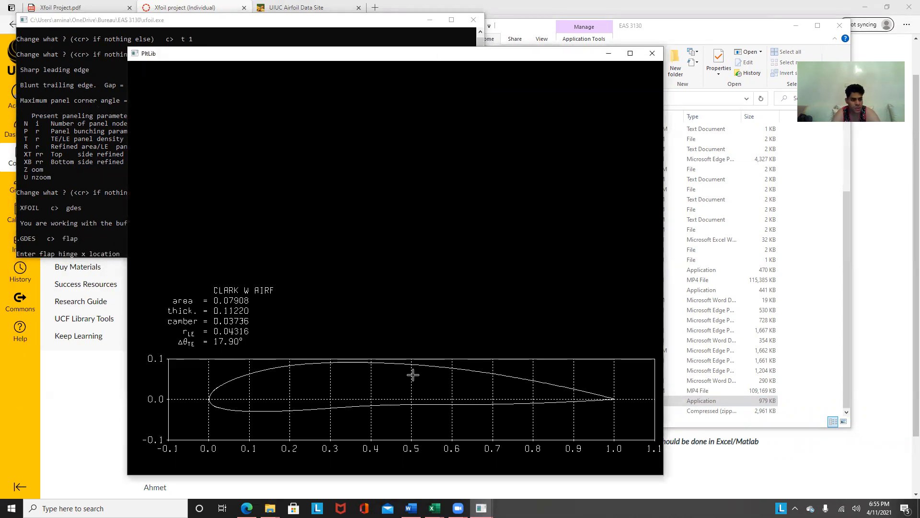
{"action": "left_click", "coordinate": [112, 237]}
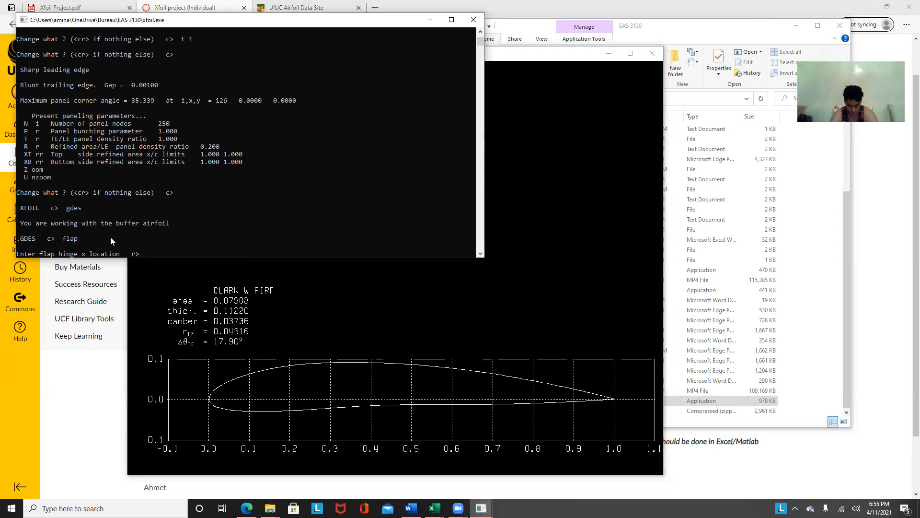
{"action": "type", "text": "0.7"}
{"action": "key", "text": "Return"}
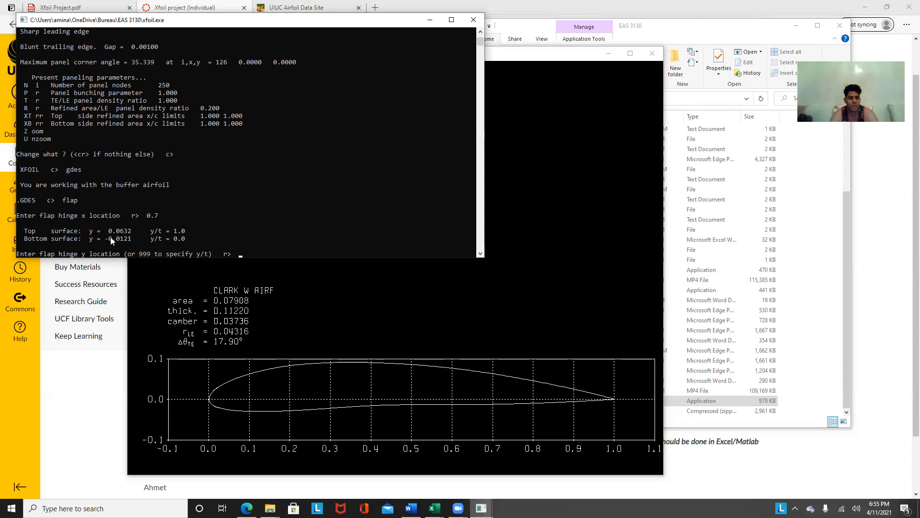
{"action": "type", "text": "999"}
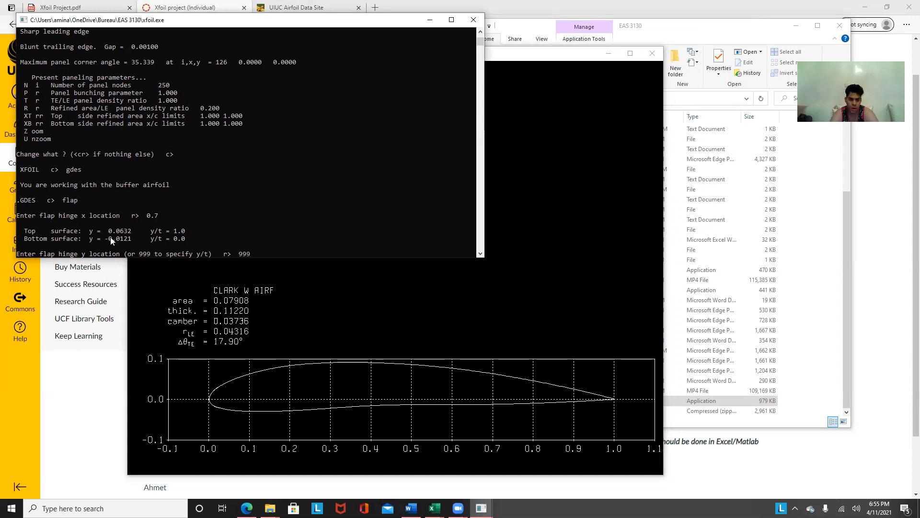
{"action": "key", "text": "Return"}
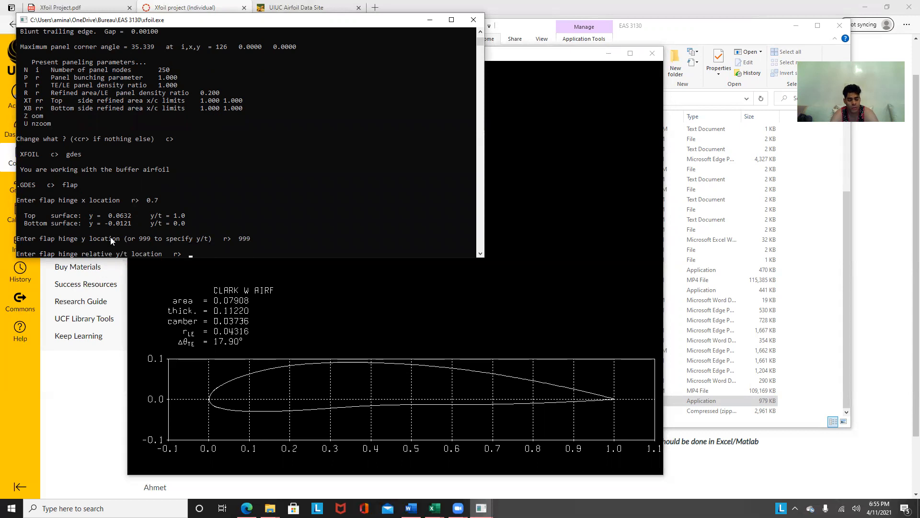
{"action": "type", "text": "0.5"}
{"action": "key", "text": "Return"}
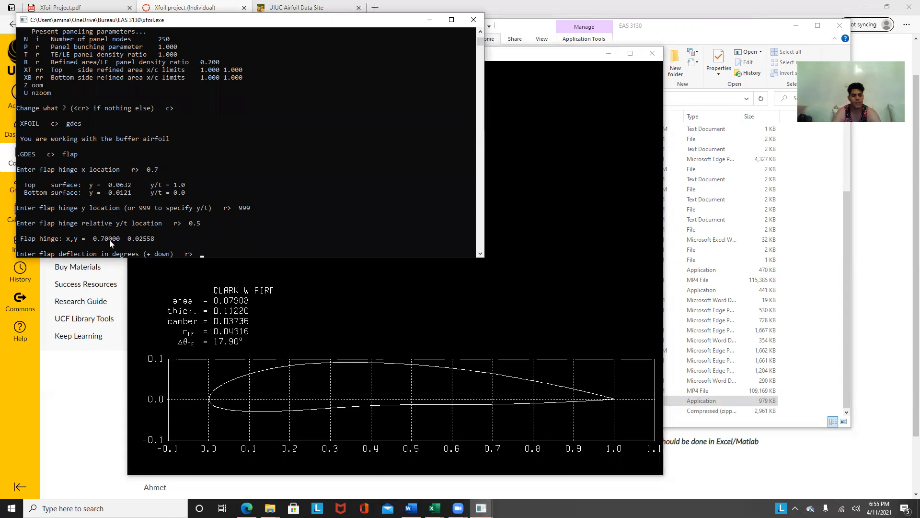
- Check the required flap angle in Part 3 of the assignment page and set the flap deflection to 10 degrees downward
{"action": "left_click", "coordinate": [92, 218]}
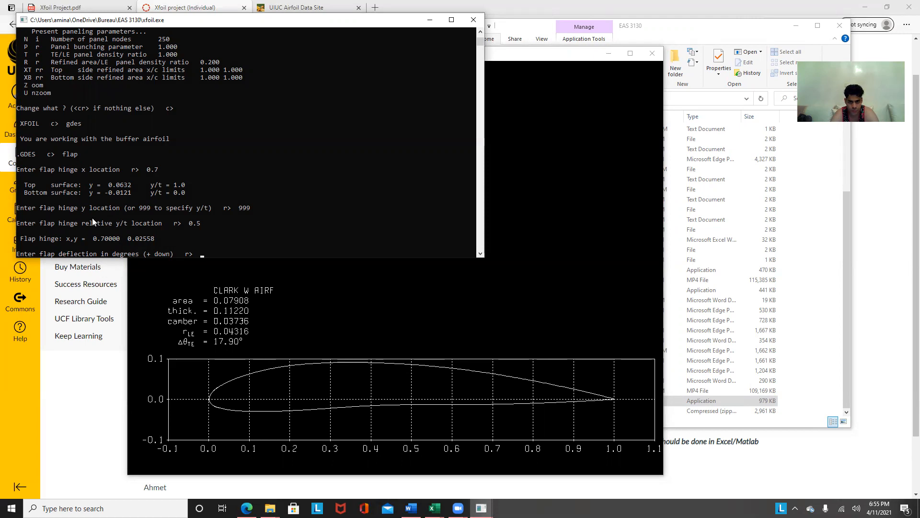
{"action": "left_click", "coordinate": [106, 453]}
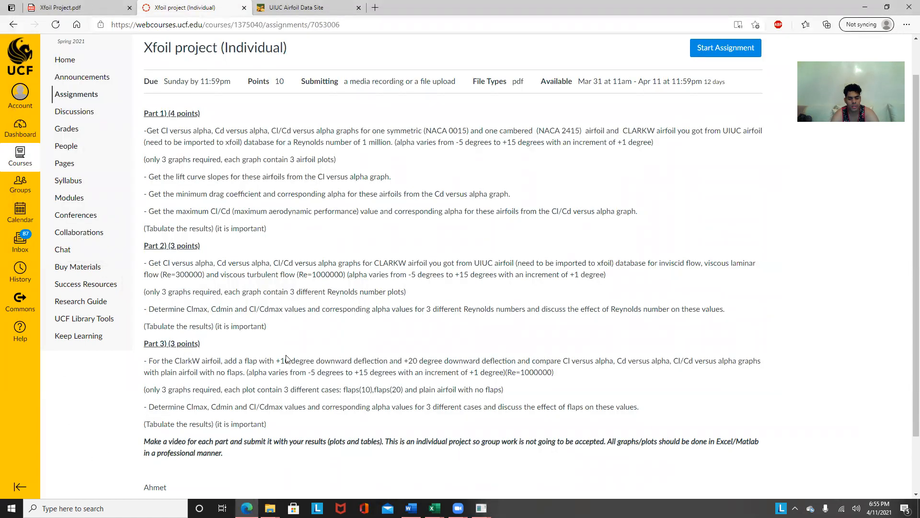
{"action": "left_click_drag", "start_coordinate": [281, 360], "coordinate": [329, 363]}
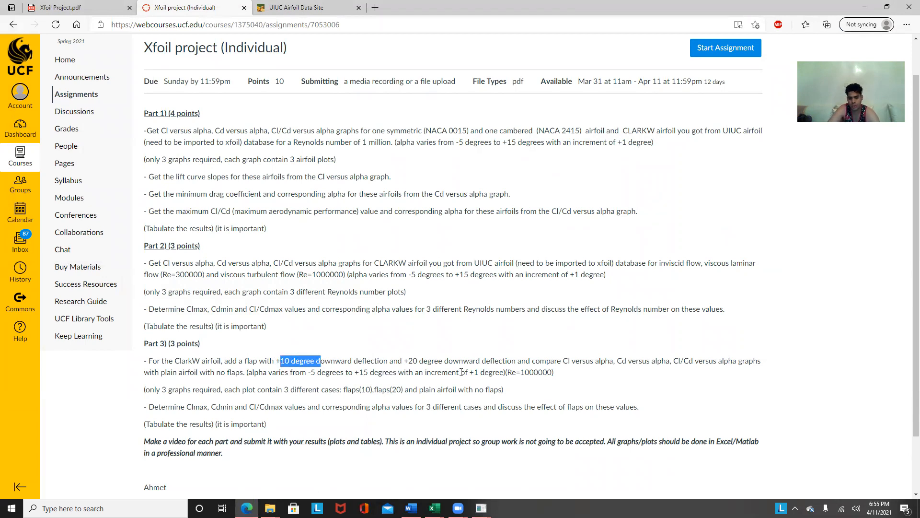
{"action": "mouse_move", "coordinate": [482, 508]}
{"action": "left_click", "coordinate": [476, 491]}
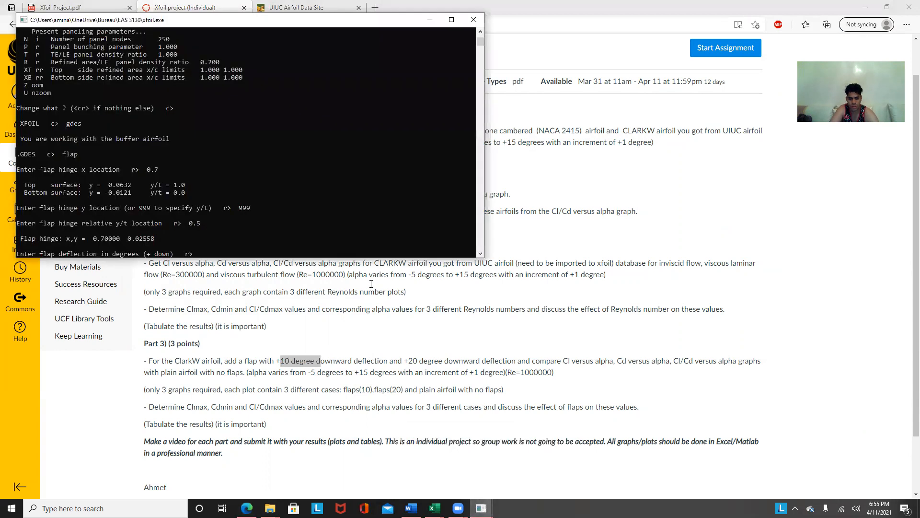
{"action": "type", "text": "10"}
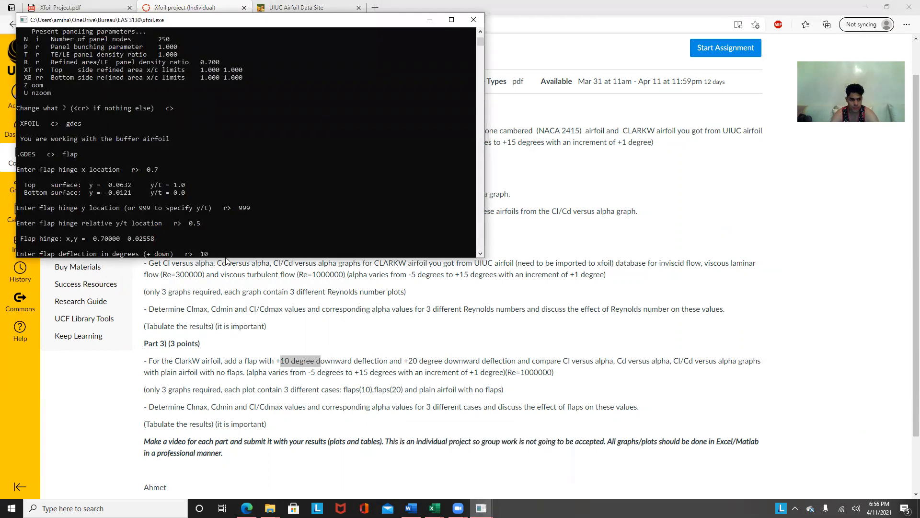
{"action": "key", "text": "Return"}
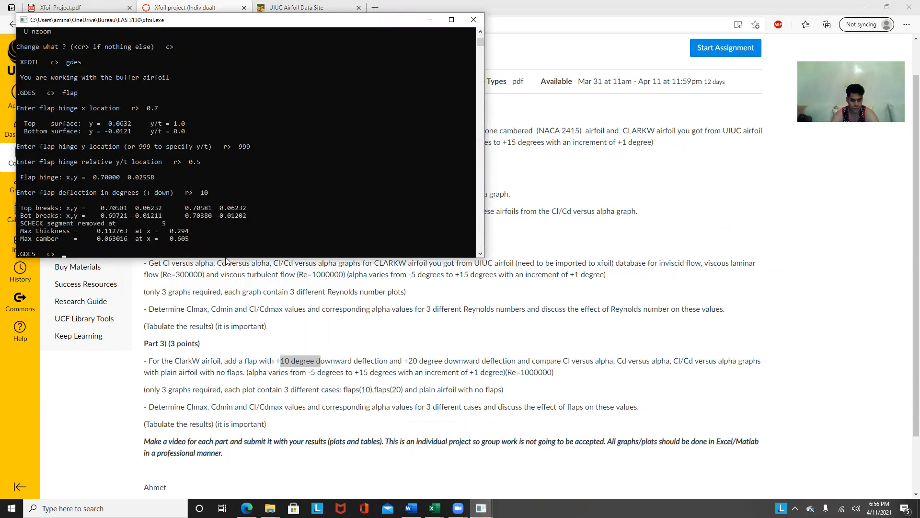
- Execute the flapped geometry as the current airfoil and return to the main XFOIL level
{"action": "type", "text": "exec"}
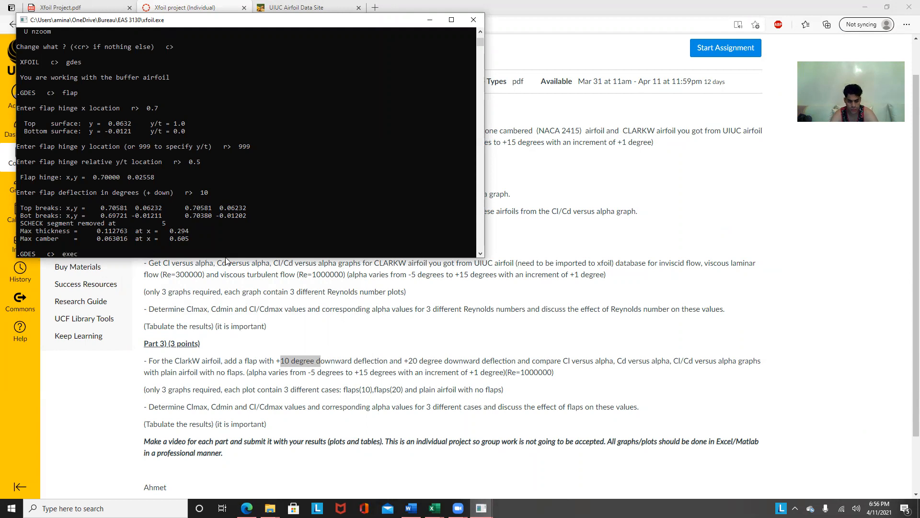
{"action": "key", "text": "Return"}
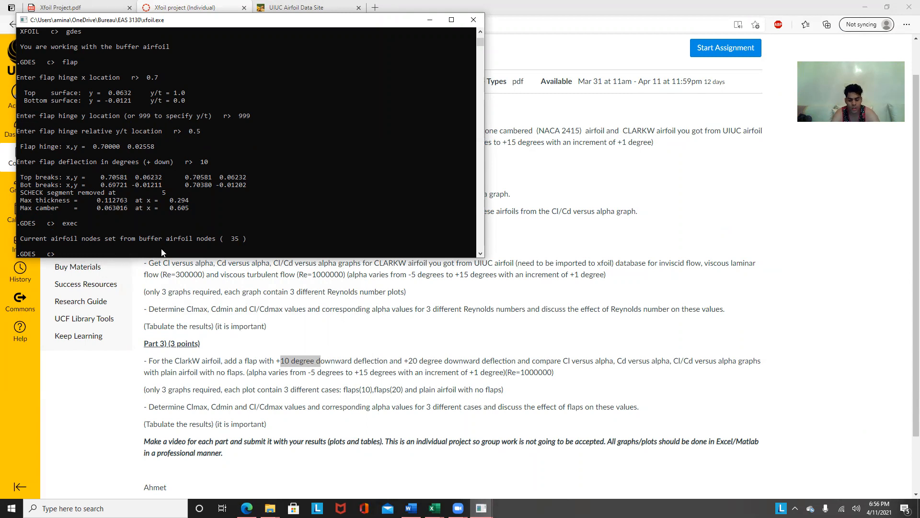
{"action": "key", "text": "Return"}
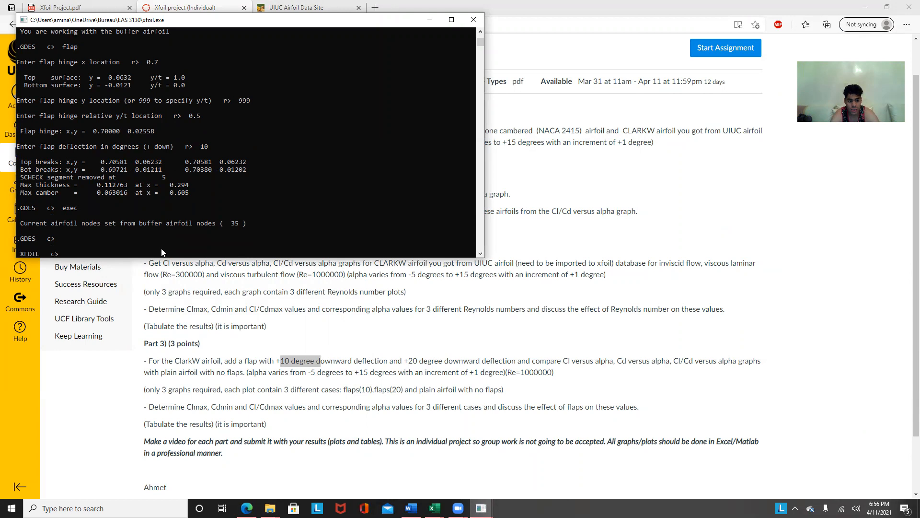
- Enter the OPER routine and turn on viscous analysis with a Reynolds number of 1000000
{"action": "type", "text": "oper"}
{"action": "key", "text": "Return"}
{"action": "type", "text": "v"}
{"action": "type", "text": "id"}
{"action": "type", "text": "c"}
{"action": "key", "text": "Return"}
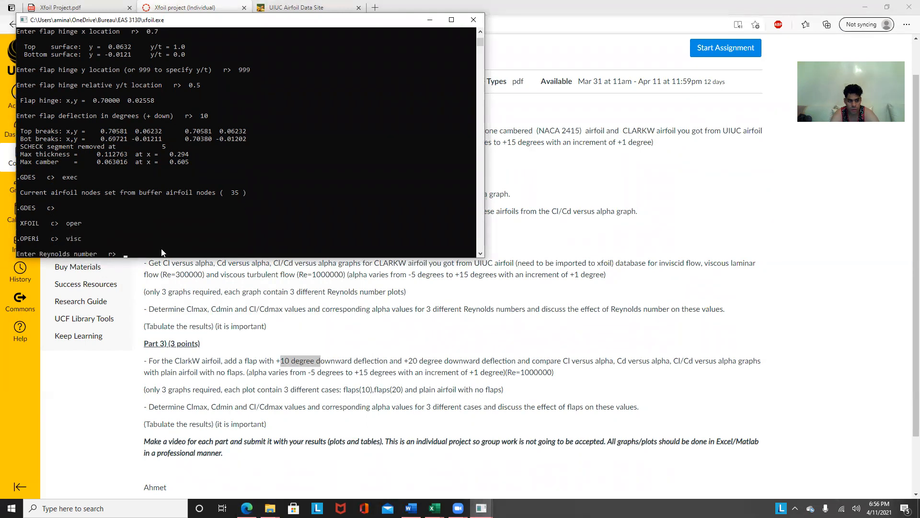
{"action": "type", "text": "1000000"}
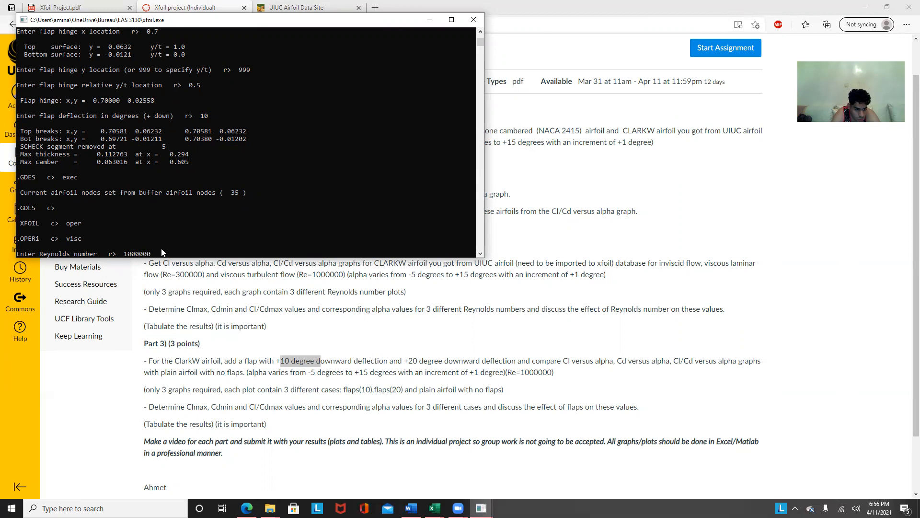
{"action": "key", "text": "Return"}
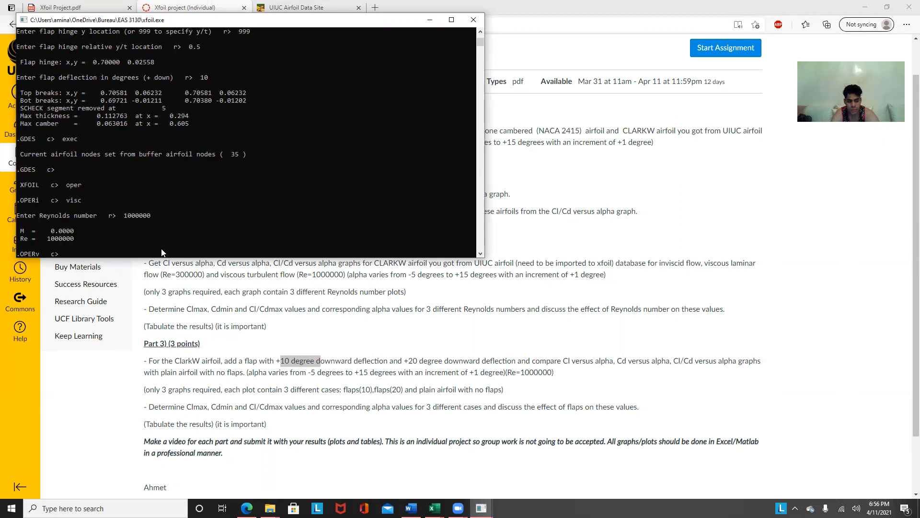
- Set the viscous solution's iteration limit to 1000
{"action": "type", "text": "iter"}
{"action": "key", "text": "Return"}
{"action": "type", "text": "1000"}
{"action": "key", "text": "Return"}
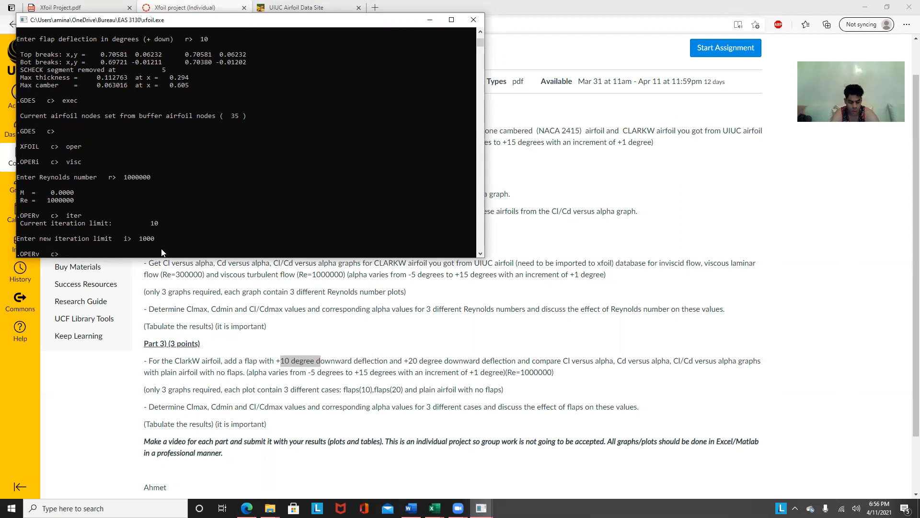
- Run a viscous angle-of-attack sequence from -5 to 15 degrees in increments of 1 degree
{"action": "type", "text": "aseq -5 15 1"}
{"action": "key", "text": "Return"}
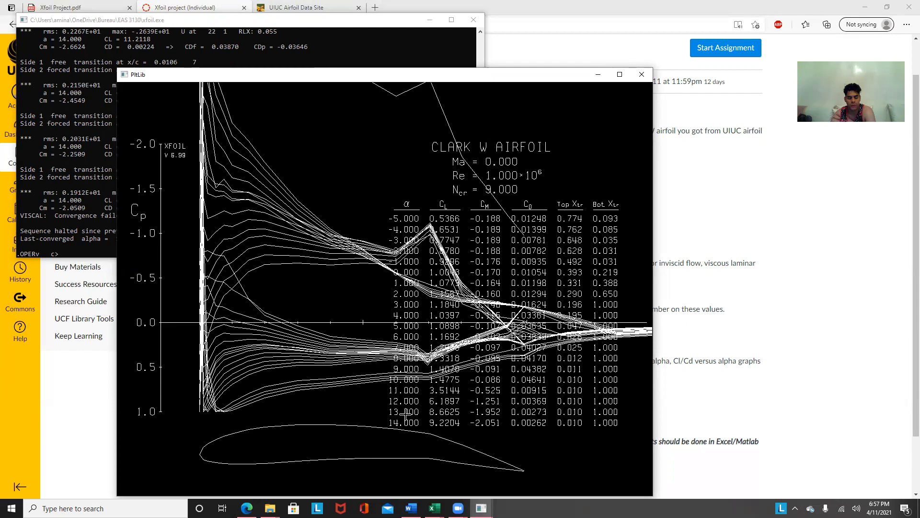
- Switch to the part10degrees workbook in Excel and examine the polar data, the minimum CD cell and the Cl/Cd column with its maximum
{"action": "left_click", "coordinate": [435, 508]}
{"action": "left_click", "coordinate": [435, 470]}
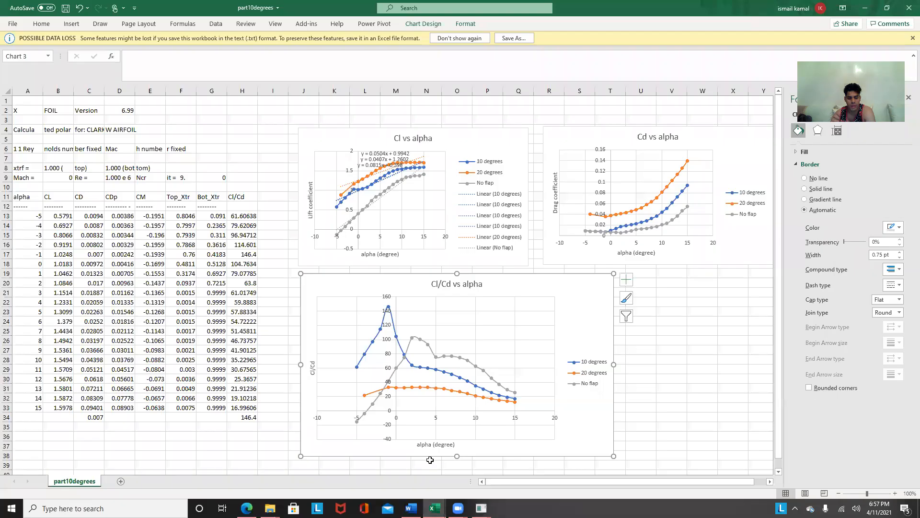
{"action": "left_click_drag", "start_coordinate": [38, 215], "coordinate": [253, 416]}
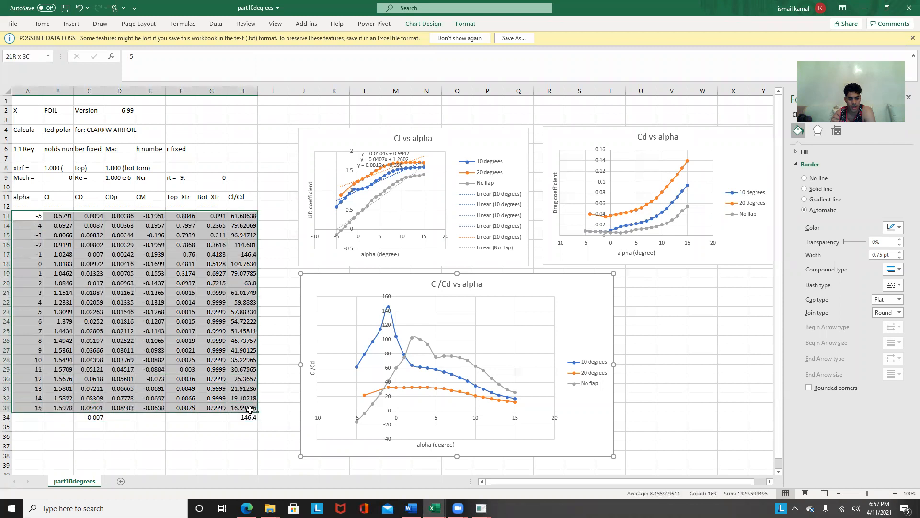
{"action": "left_click", "coordinate": [150, 407]}
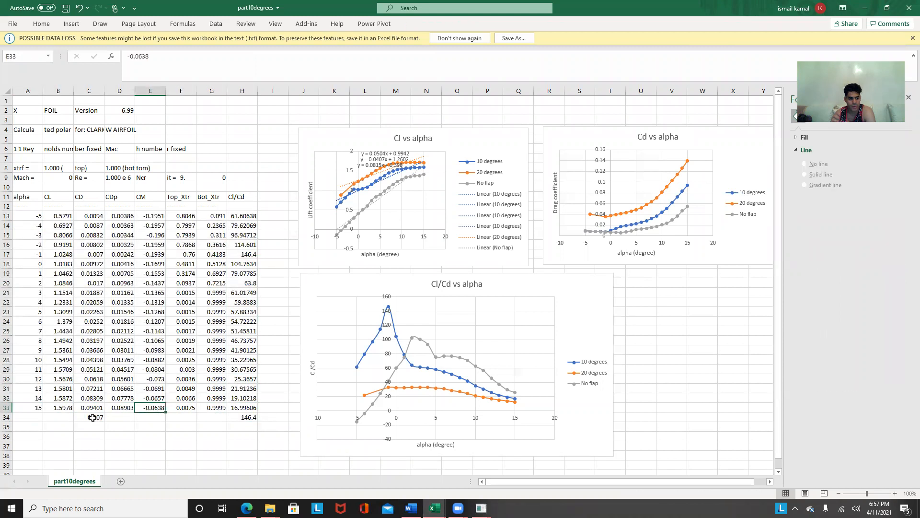
{"action": "left_click", "coordinate": [93, 417]}
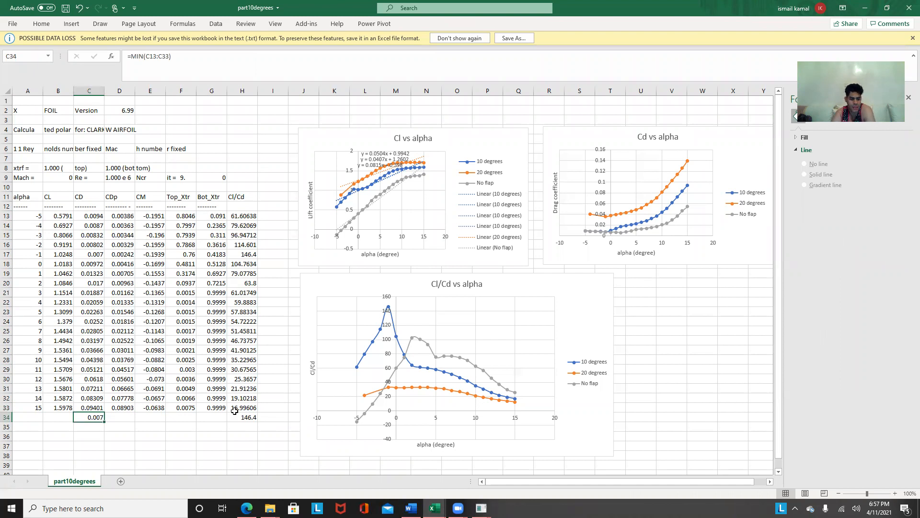
{"action": "left_click", "coordinate": [252, 417]}
{"action": "left_click", "coordinate": [236, 227]}
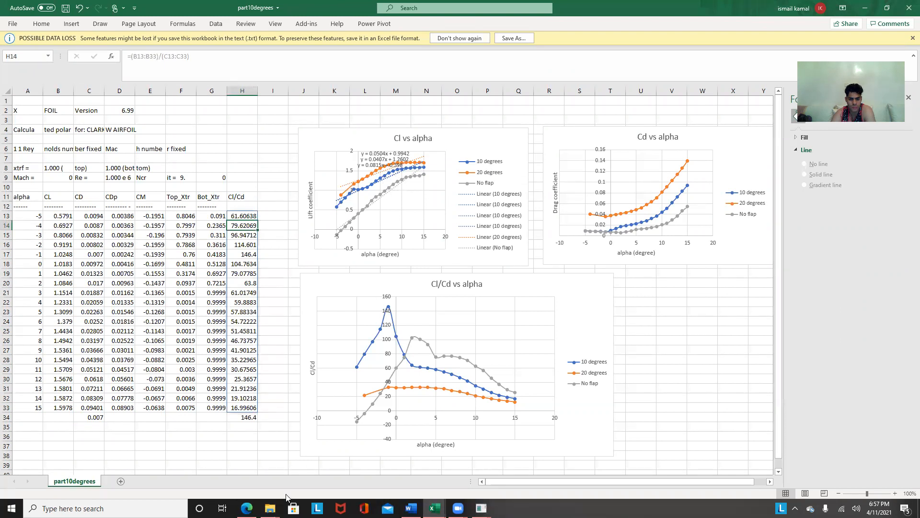
- Return to the XFOIL console, leave the OPER routine and quit the program
{"action": "left_click", "coordinate": [247, 508]}
{"action": "left_click", "coordinate": [287, 404]}
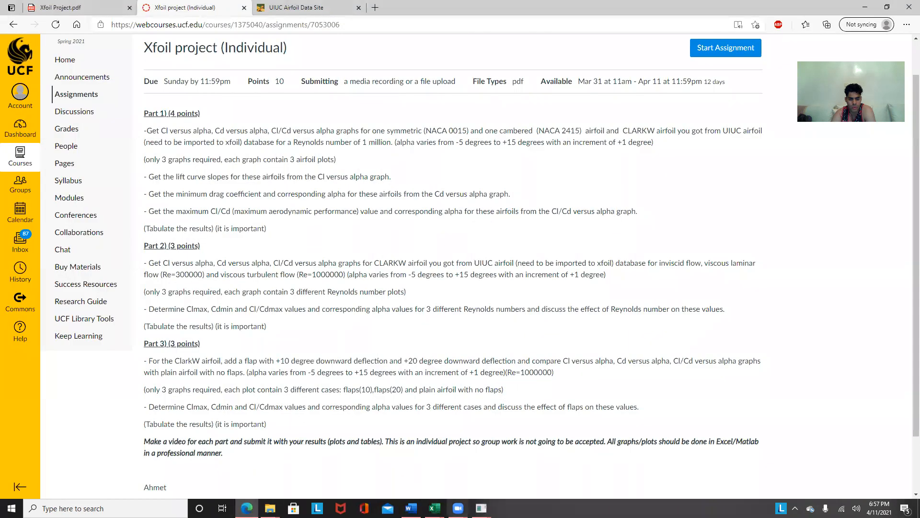
{"action": "mouse_move", "coordinate": [481, 508]}
{"action": "left_click", "coordinate": [512, 476]}
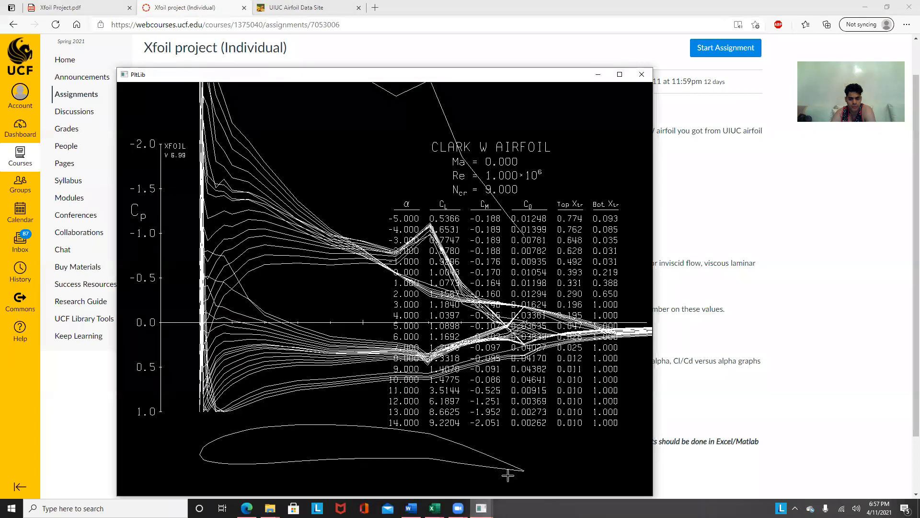
{"action": "left_click", "coordinate": [467, 480]}
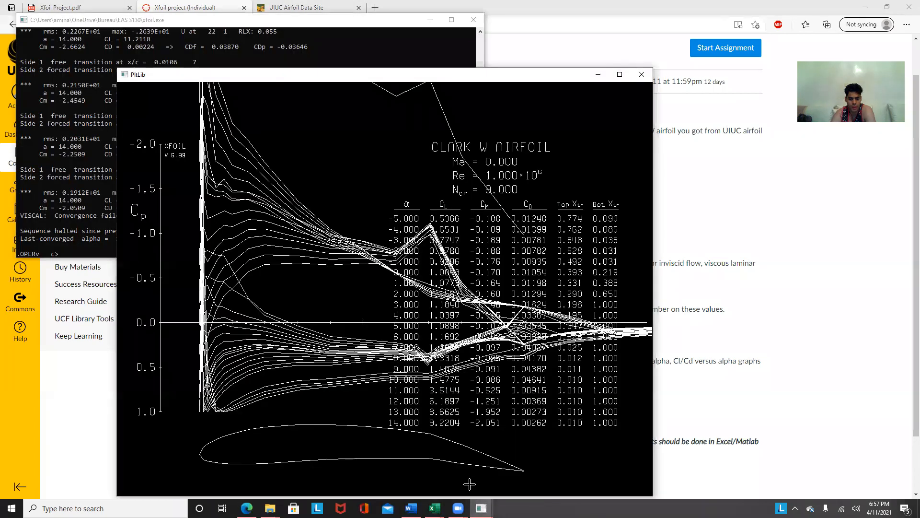
{"action": "left_click", "coordinate": [327, 33]}
{"action": "key", "text": "Return"}
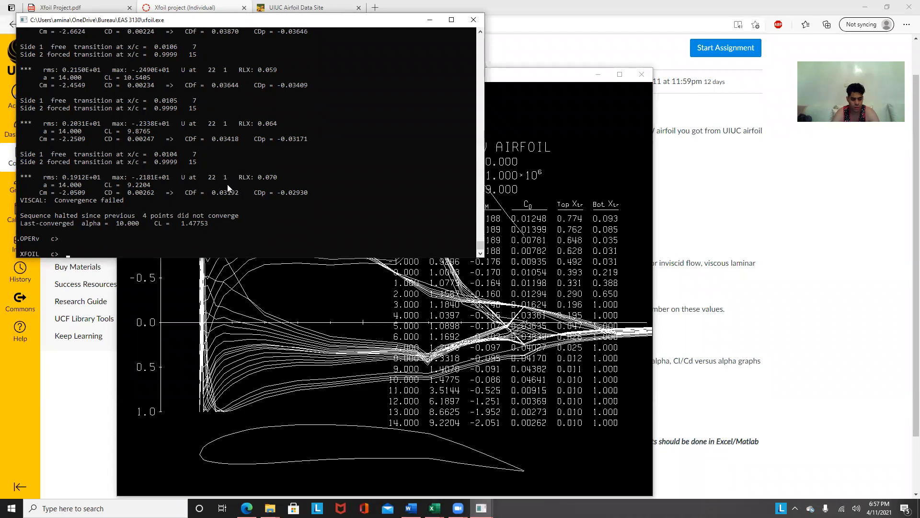
{"action": "type", "text": "quit"}
{"action": "key", "text": "Return"}
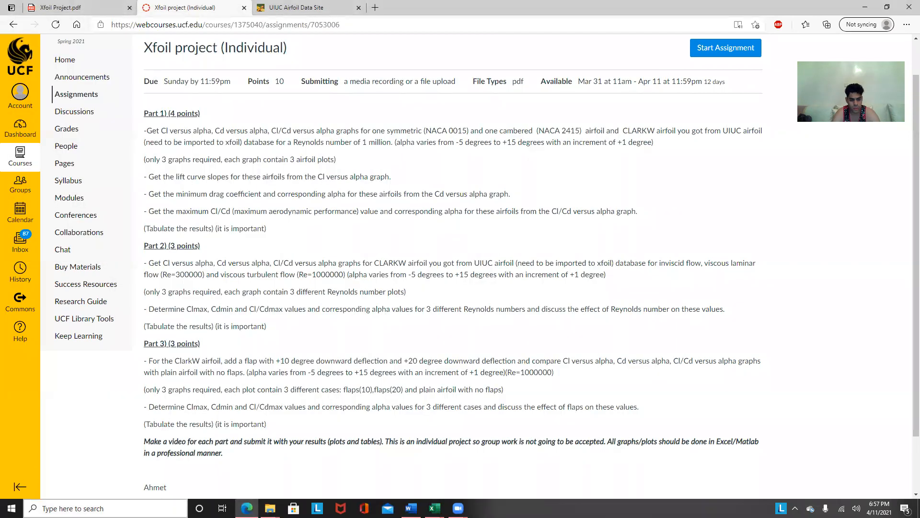
- Relaunch XFOIL from the EAS 3130 folder, load the airfoil file clarkw.dat and move the plot window clear of the console
{"action": "mouse_move", "coordinate": [270, 508]}
{"action": "left_click", "coordinate": [245, 450]}
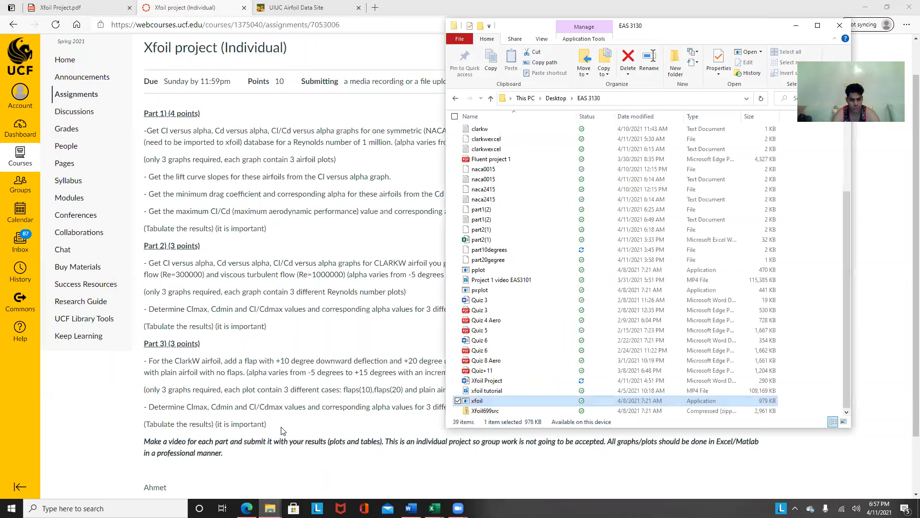
{"action": "double_click", "coordinate": [497, 404]}
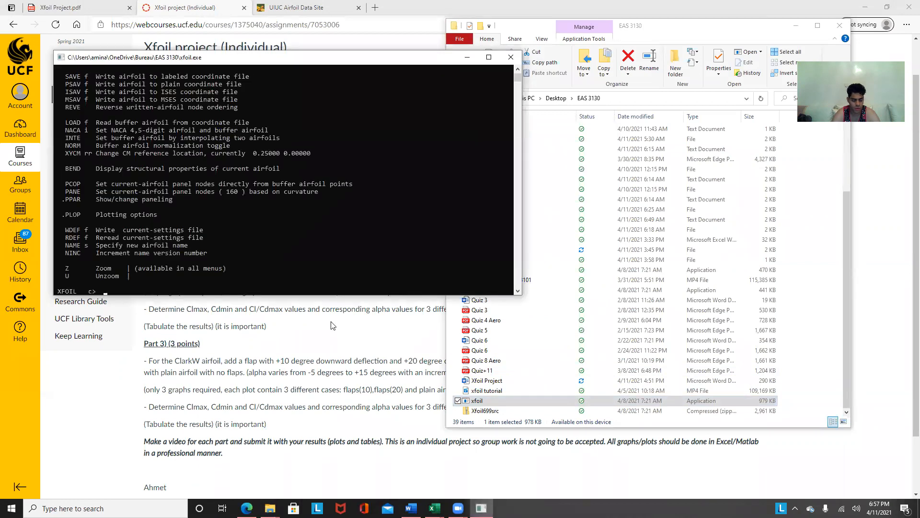
{"action": "type", "text": "load"}
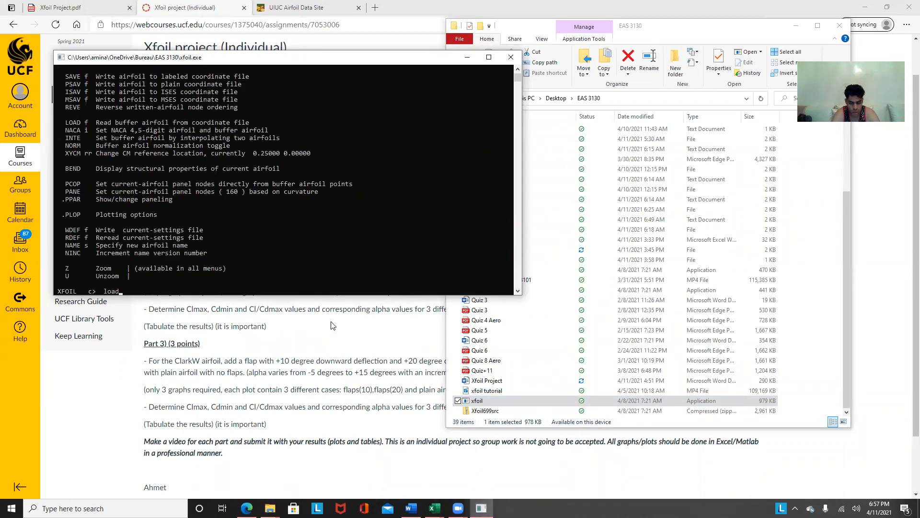
{"action": "key", "text": "Return"}
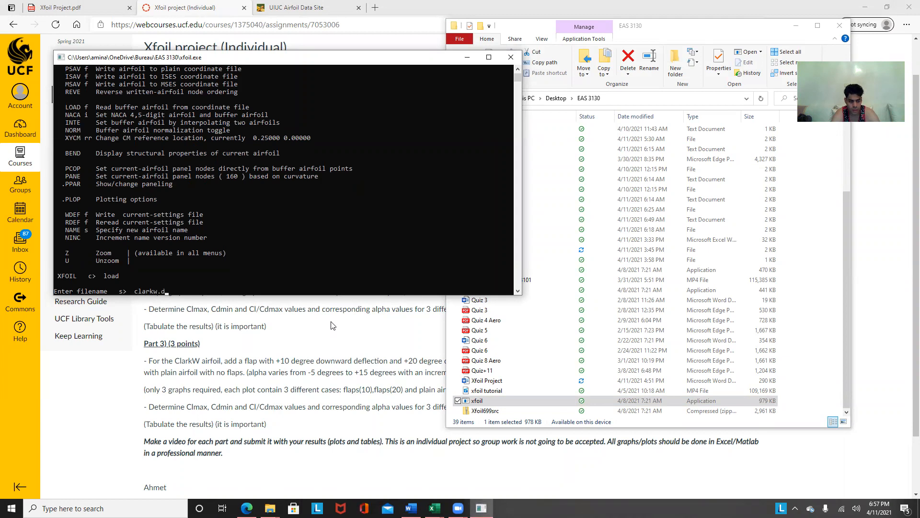
{"action": "type", "text": "clarkw.dat"}
{"action": "key", "text": "Return"}
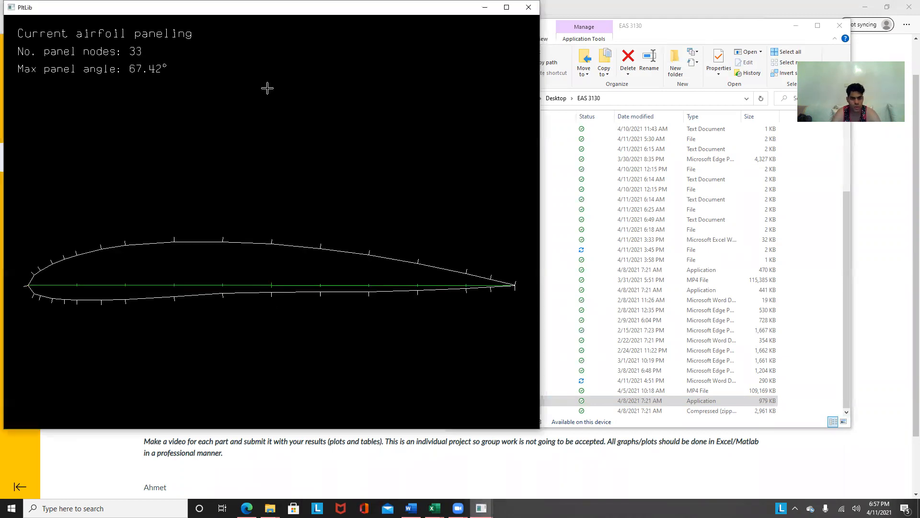
{"action": "left_click_drag", "start_coordinate": [274, 14], "coordinate": [638, 42]}
{"action": "left_click", "coordinate": [205, 258]}
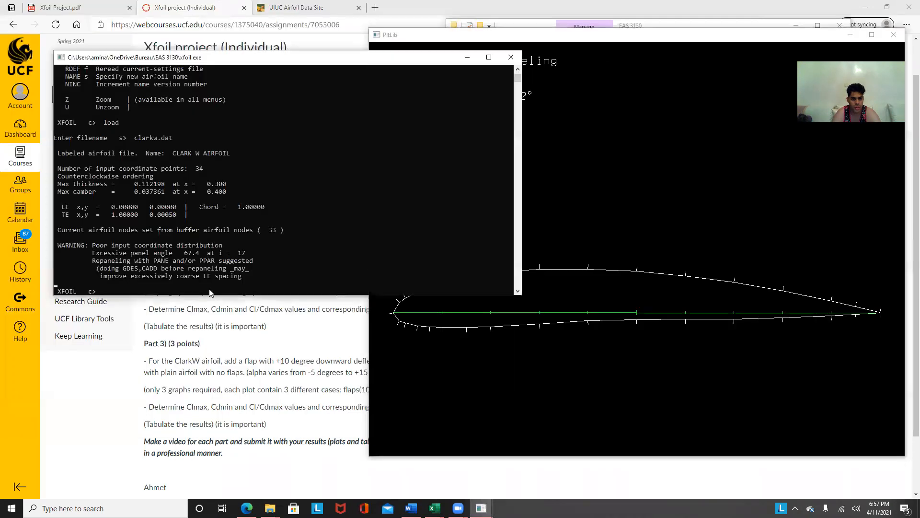
- Repanel the airfoil with 250 panel nodes and a TE/LE panel density ratio of 1 using PPAR
{"action": "left_click", "coordinate": [113, 293]}
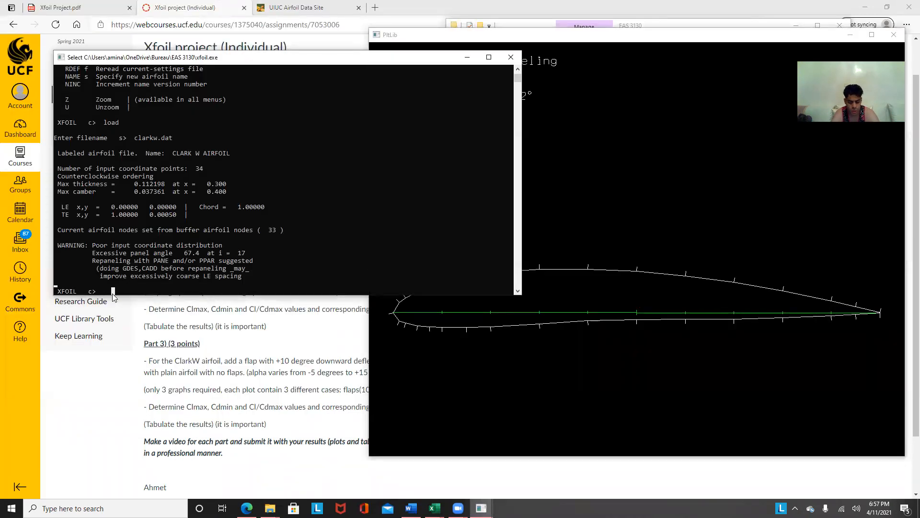
{"action": "type", "text": "ppar"}
{"action": "key", "text": "Return"}
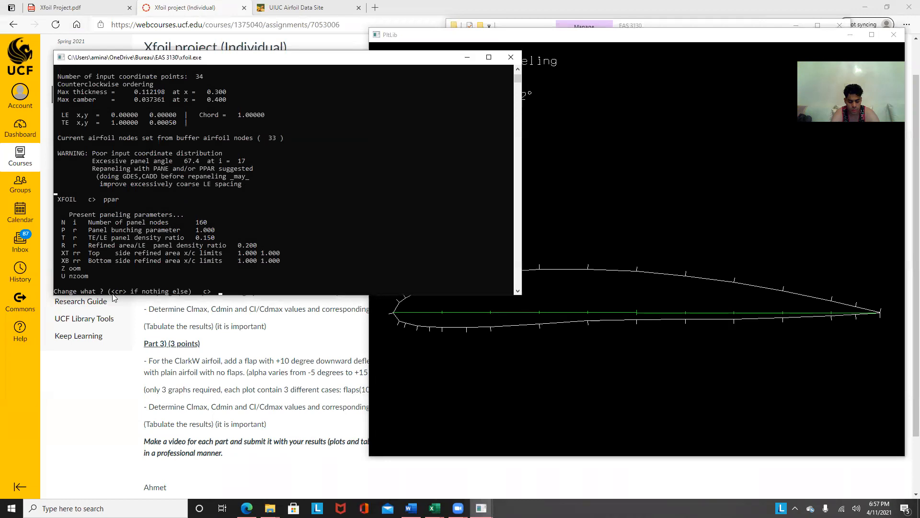
{"action": "type", "text": "n 250"}
{"action": "key", "text": "Return"}
{"action": "type", "text": "t ? (<cr> if nothing else)   c>"}
{"action": "key", "text": "Return"}
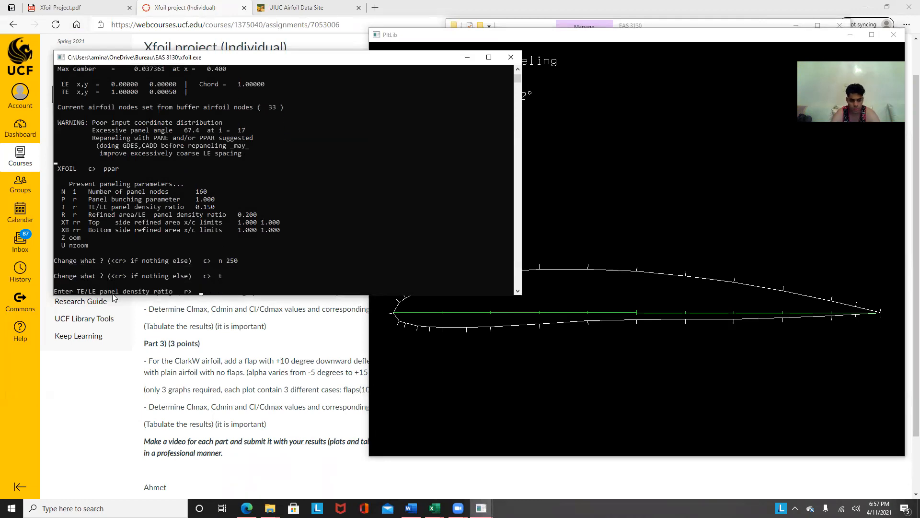
{"action": "key", "text": "Return"}
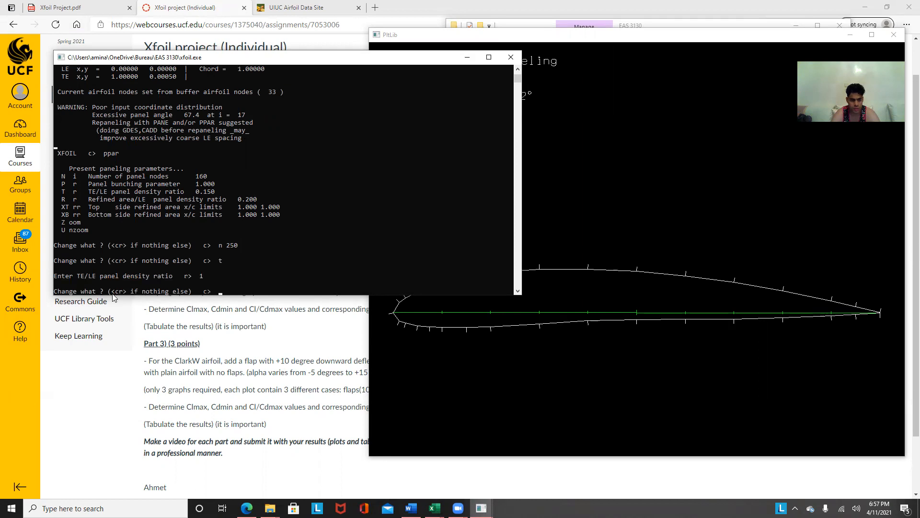
{"action": "key", "text": "Return"}
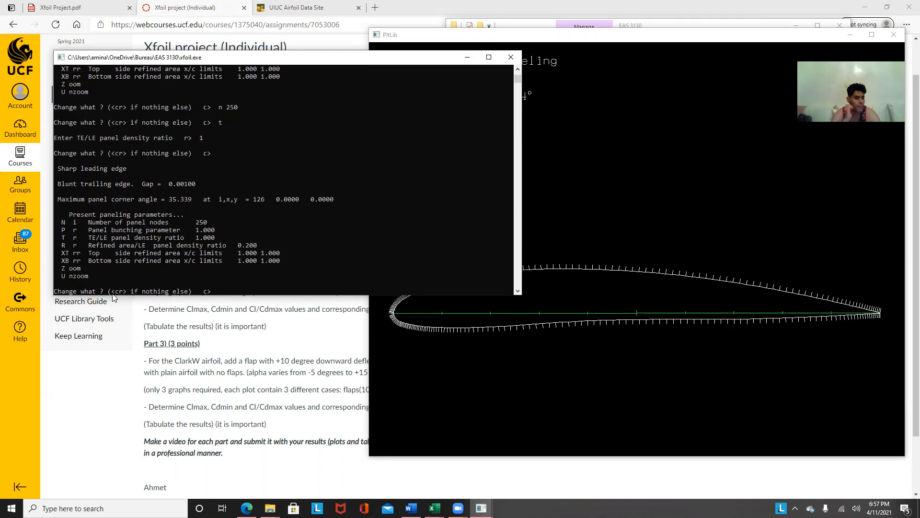
{"action": "key", "text": "Return"}
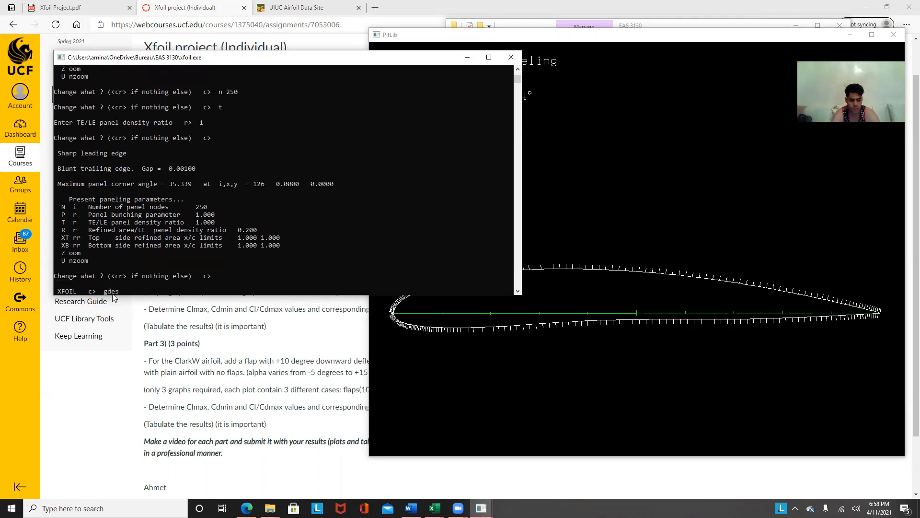
- In GDES, add a flap hinged at x 0.7 and relative y/t 0.5 (using 999), deflected 20 degrees downward
{"action": "key", "text": "Return"}
{"action": "type", "text": "fl"}
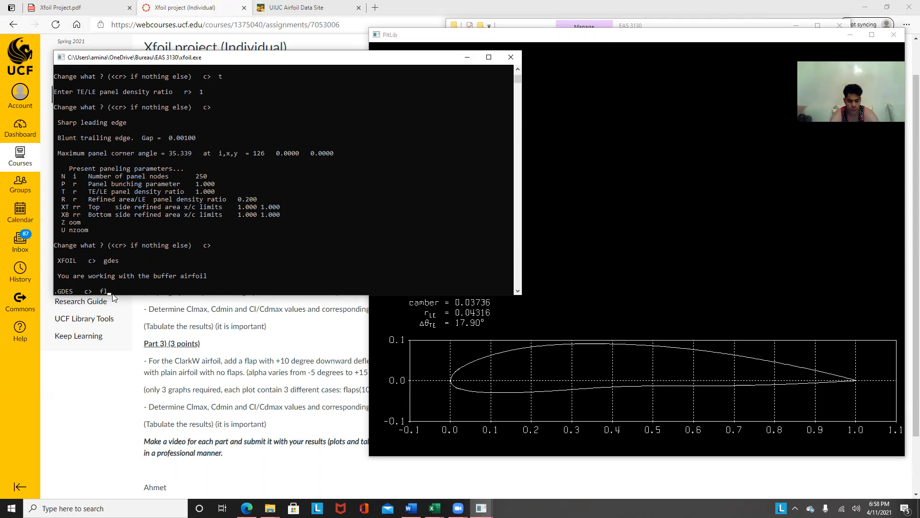
{"action": "type", "text": "ap"}
{"action": "key", "text": "Return"}
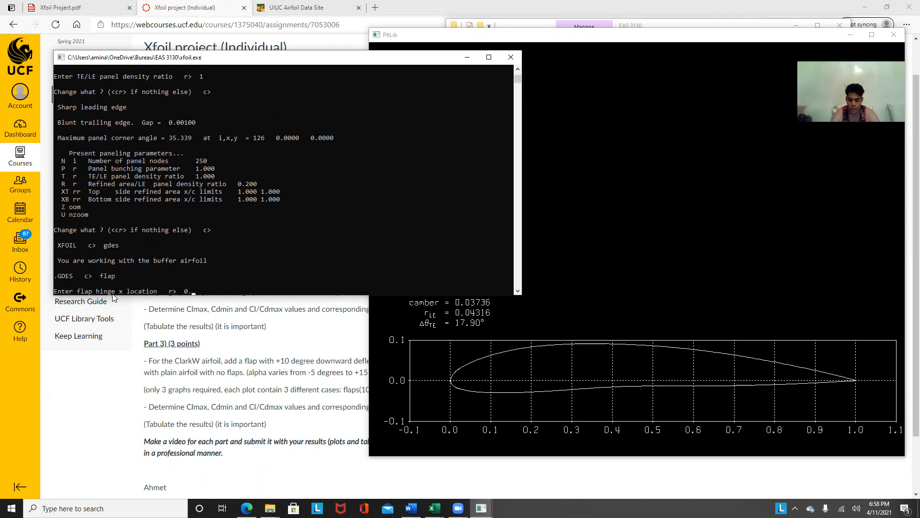
{"action": "key", "text": "Return"}
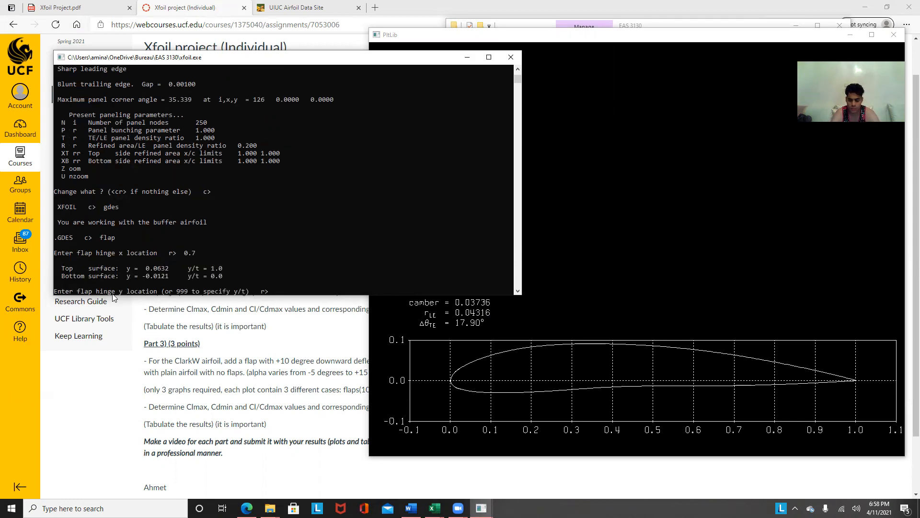
{"action": "type", "text": "999"}
{"action": "key", "text": "Return"}
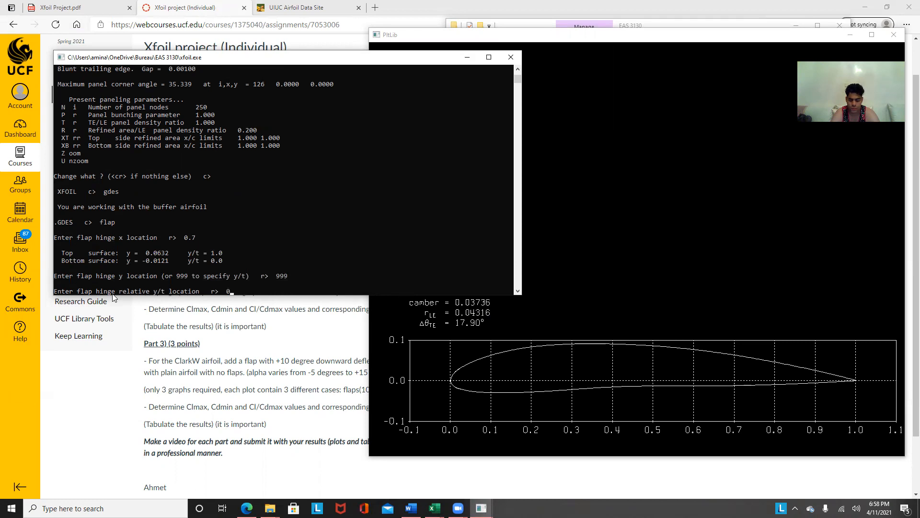
{"action": "key", "text": "Return"}
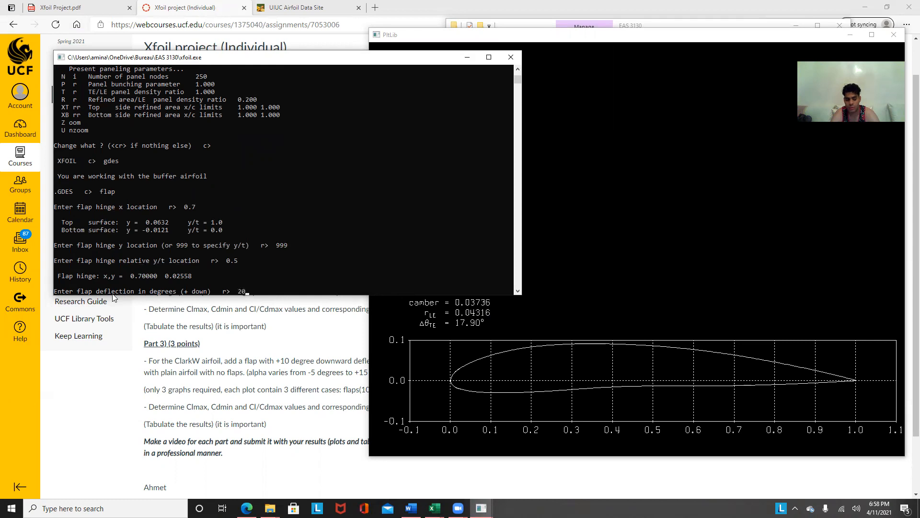
{"action": "type", "text": "20"}
{"action": "key", "text": "Return"}
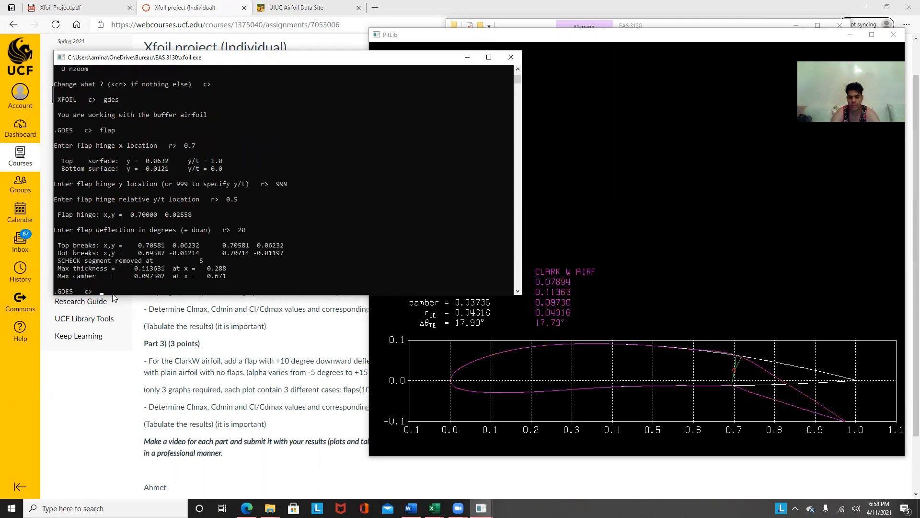
- View the flapped profile plot and execute the buffer geometry as the current airfoil
{"action": "left_click", "coordinate": [497, 362]}
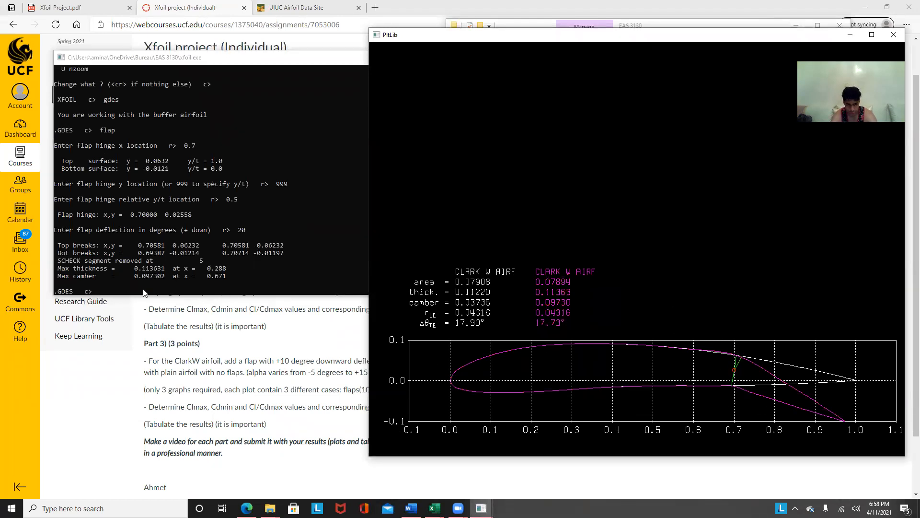
{"action": "left_click", "coordinate": [127, 291]}
{"action": "type", "text": "ex"}
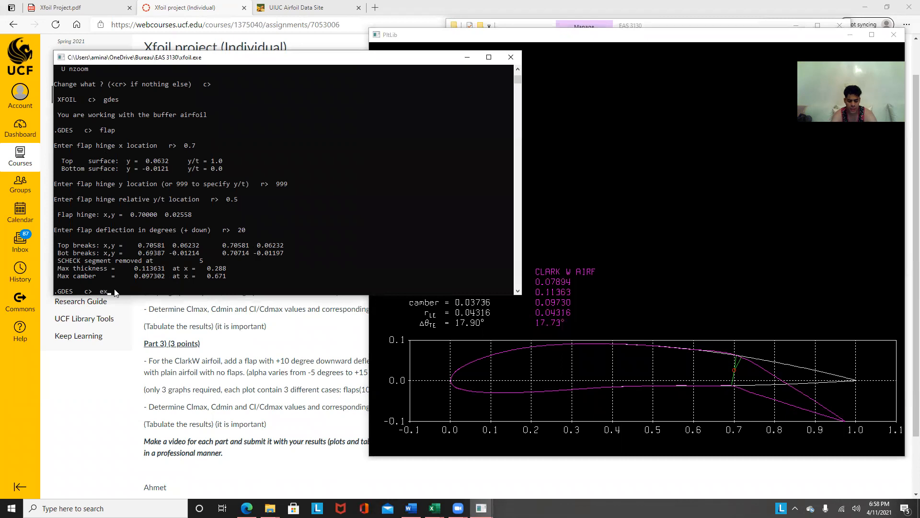
{"action": "type", "text": "ec"}
{"action": "key", "text": "Return"}
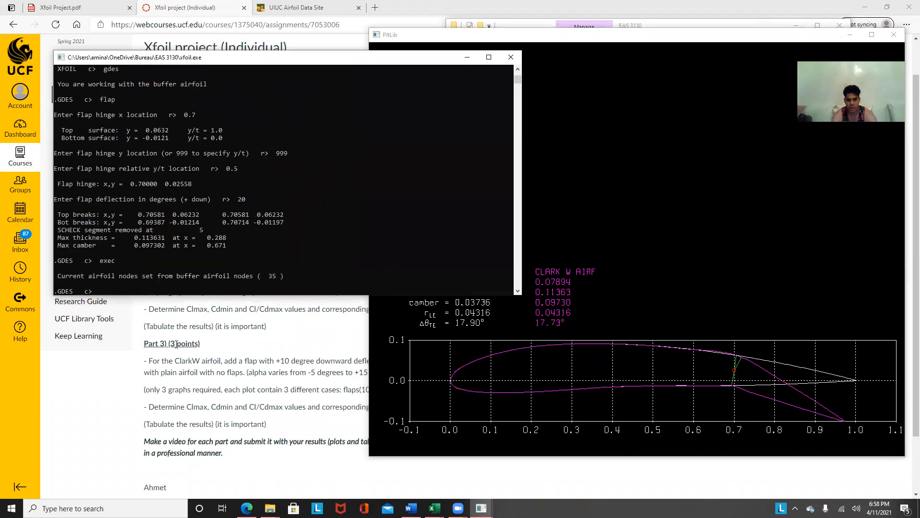
- Move the airfoil plot window over the console, switch to Excel and review the 20-degree flap polar data in the 20geg workbook
{"action": "left_click", "coordinate": [462, 117]}
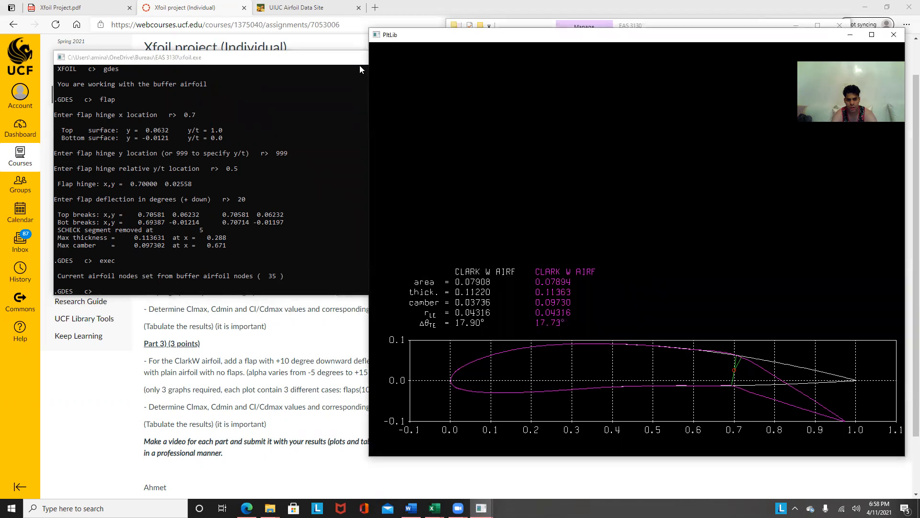
{"action": "left_click_drag", "start_coordinate": [492, 37], "coordinate": [310, 39]}
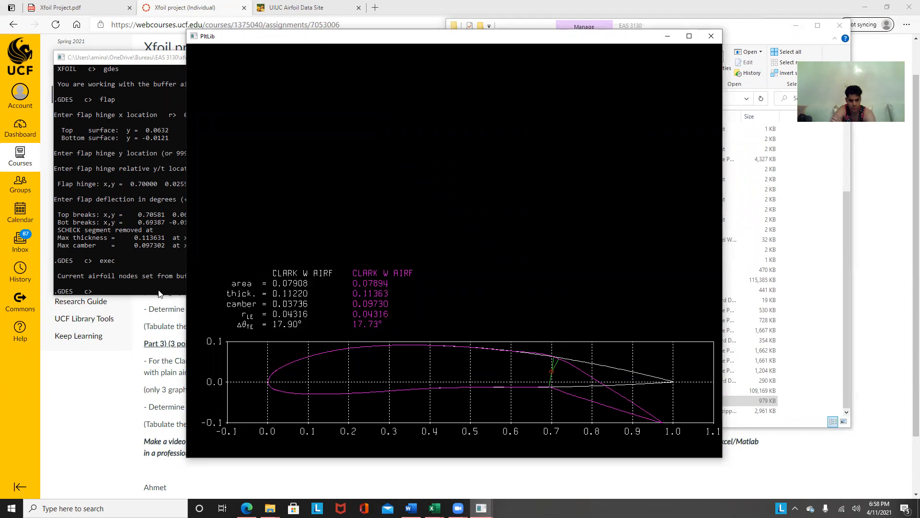
{"action": "left_click", "coordinate": [434, 508]}
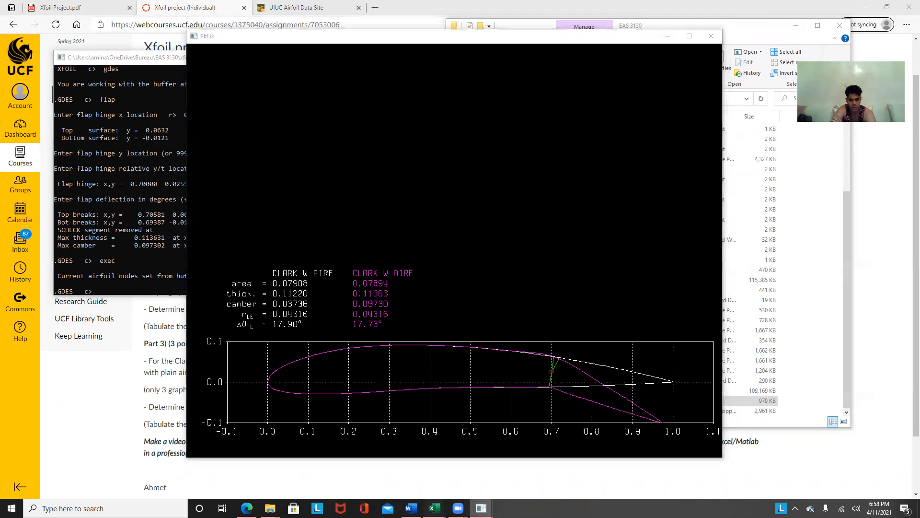
{"action": "left_click", "coordinate": [512, 467]}
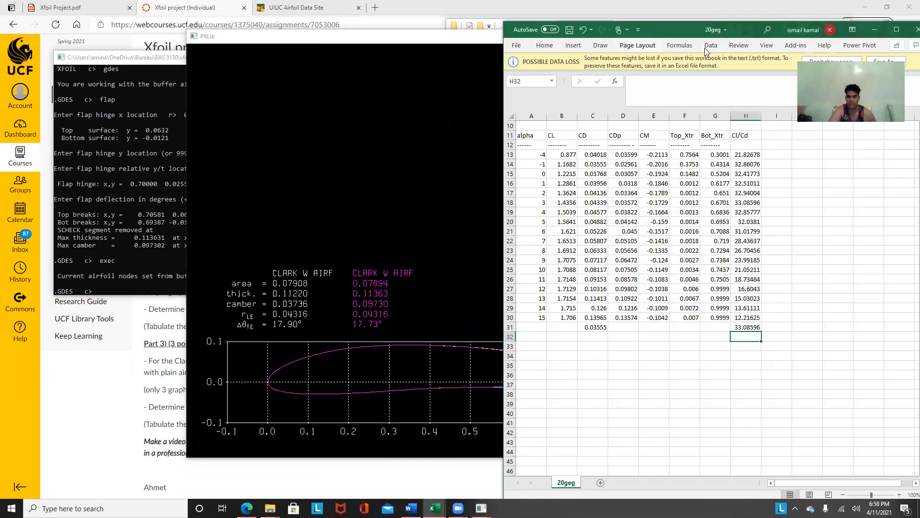
{"action": "scroll", "coordinate": [460, 242], "scroll_direction": "up", "scroll_amount": 3}
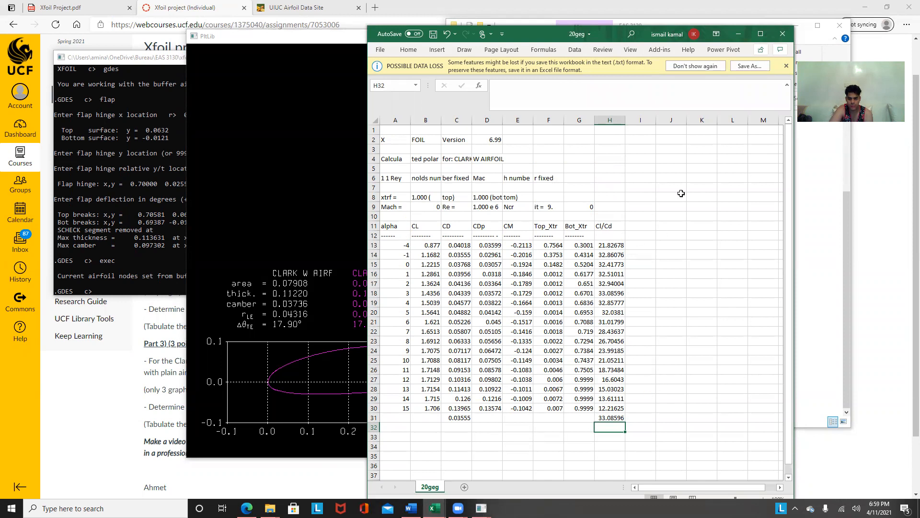
- Minimize the 20geg workbook and bring up part10degrees to review its polar data and the Cl, Cd and Cl/Cd versus alpha charts
{"action": "left_click", "coordinate": [738, 34]}
{"action": "mouse_move", "coordinate": [435, 508]}
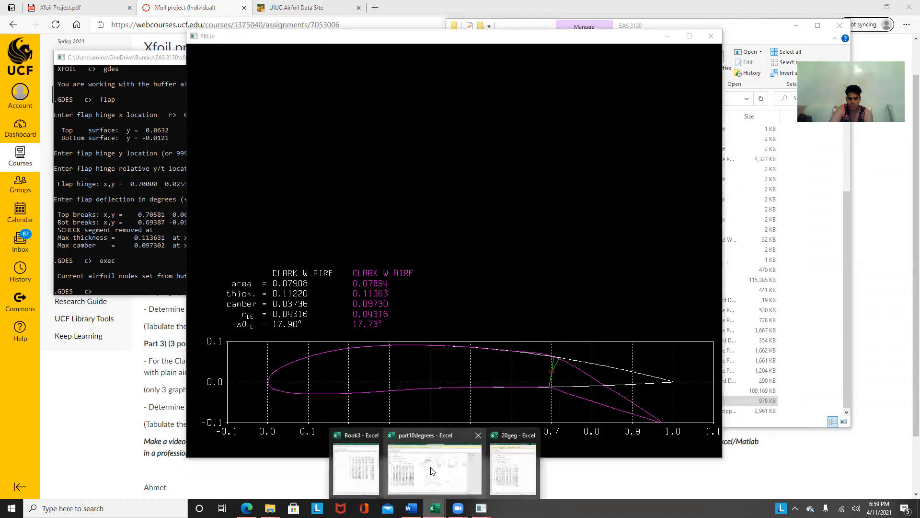
{"action": "left_click", "coordinate": [419, 460]}
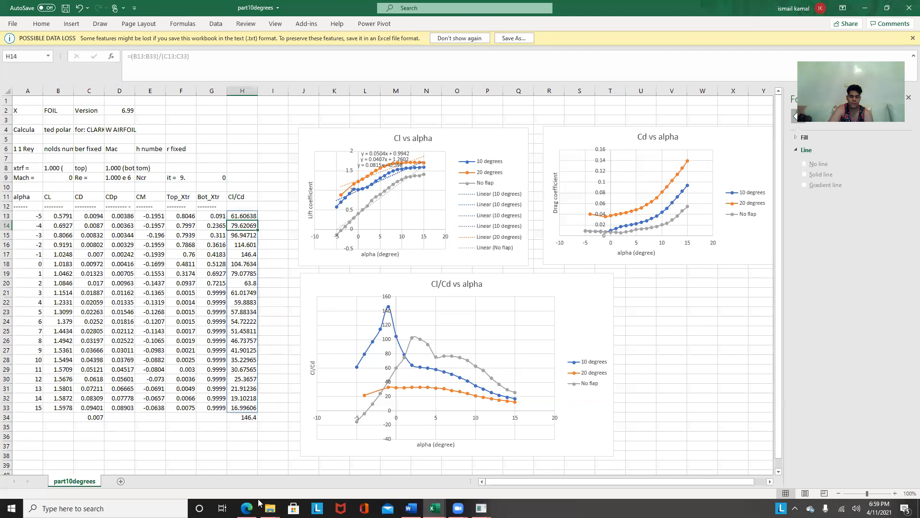
- Switch to Xfoil Project.pdf in Edge and examine the flap result tables and the Cl and Cd versus alpha charts
{"action": "left_click", "coordinate": [246, 509]}
{"action": "left_click", "coordinate": [60, 7]}
{"action": "scroll", "coordinate": [411, 394], "scroll_direction": "down", "scroll_amount": 15}
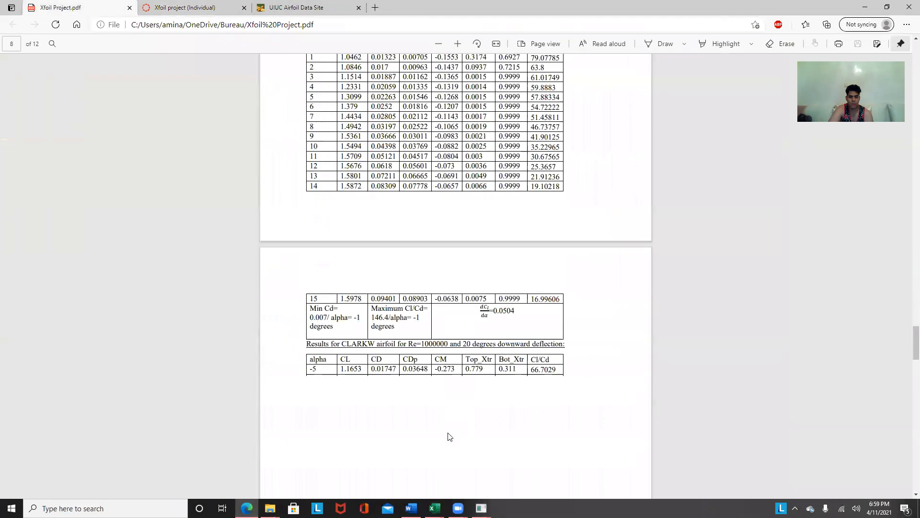
{"action": "scroll", "coordinate": [417, 290], "scroll_direction": "down", "scroll_amount": 15}
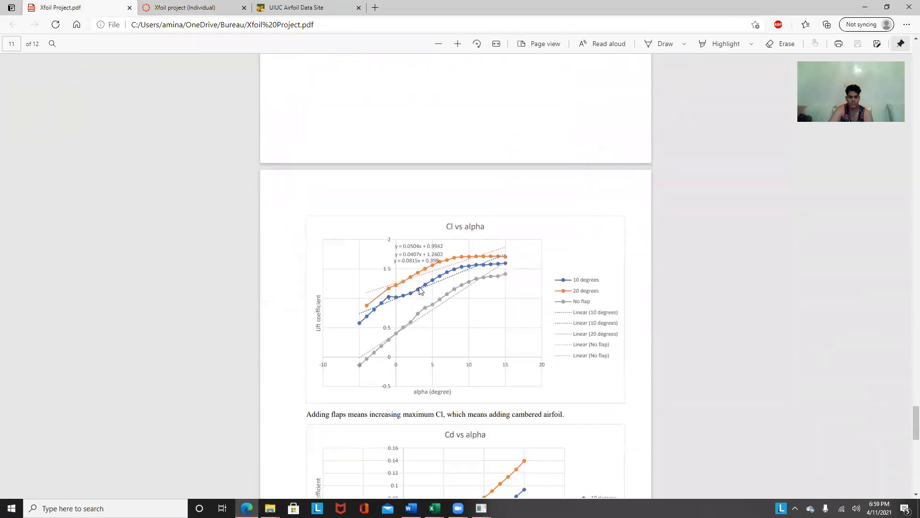
{"action": "scroll", "coordinate": [421, 287], "scroll_direction": "up", "scroll_amount": 5}
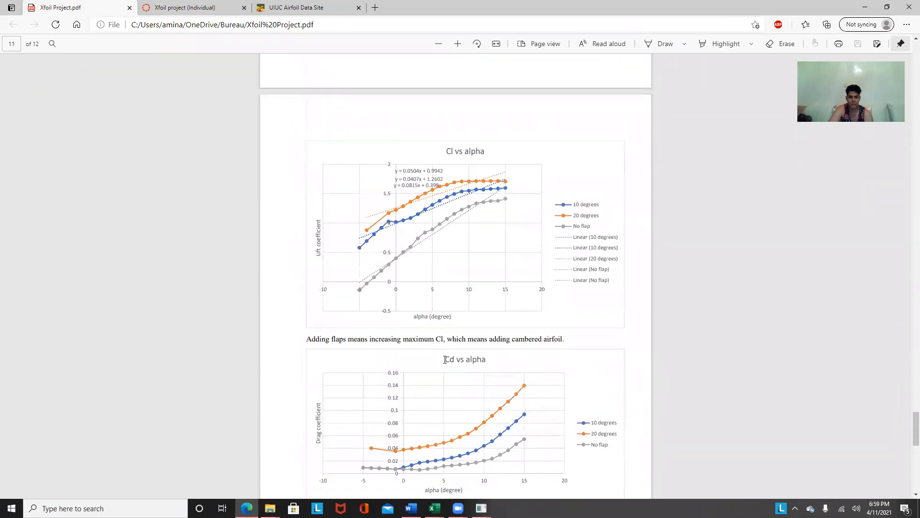